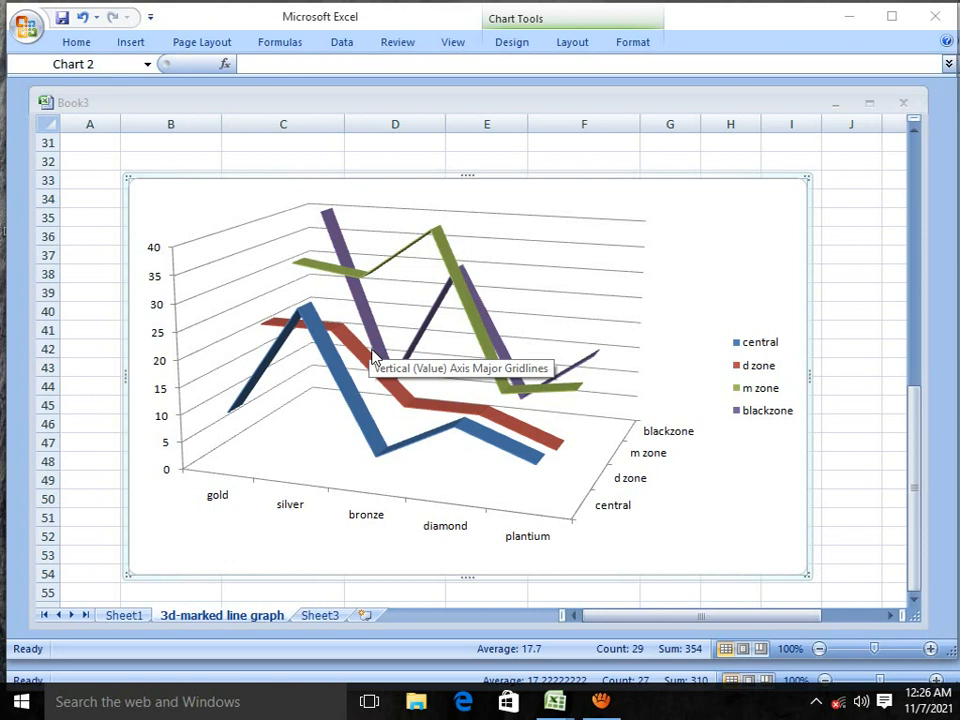
pyautogui.click(24, 28)
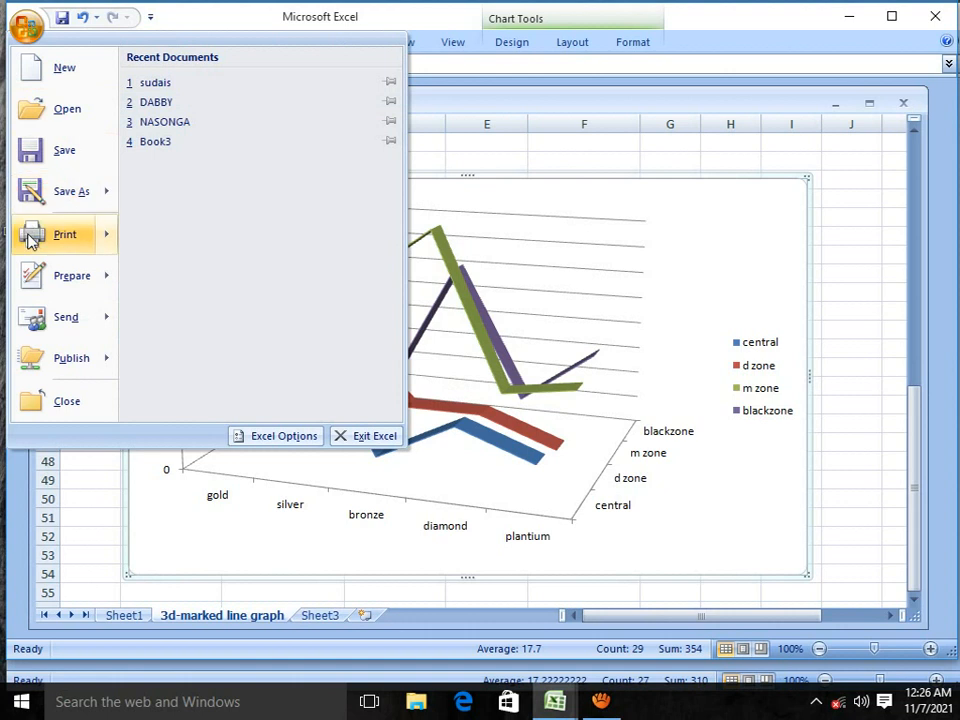
pyautogui.moveTo(65, 234)
pyautogui.click(604, 324)
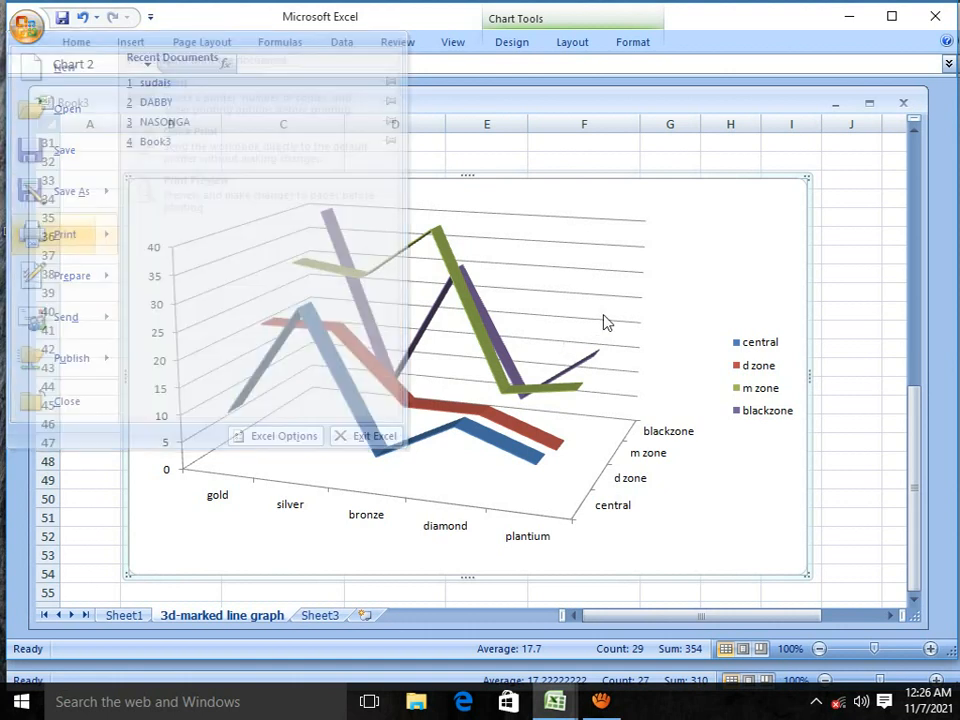
# Step: Create a new blank workbook, view its Sheet2 and return to Sheet1
pyautogui.click(27, 25)
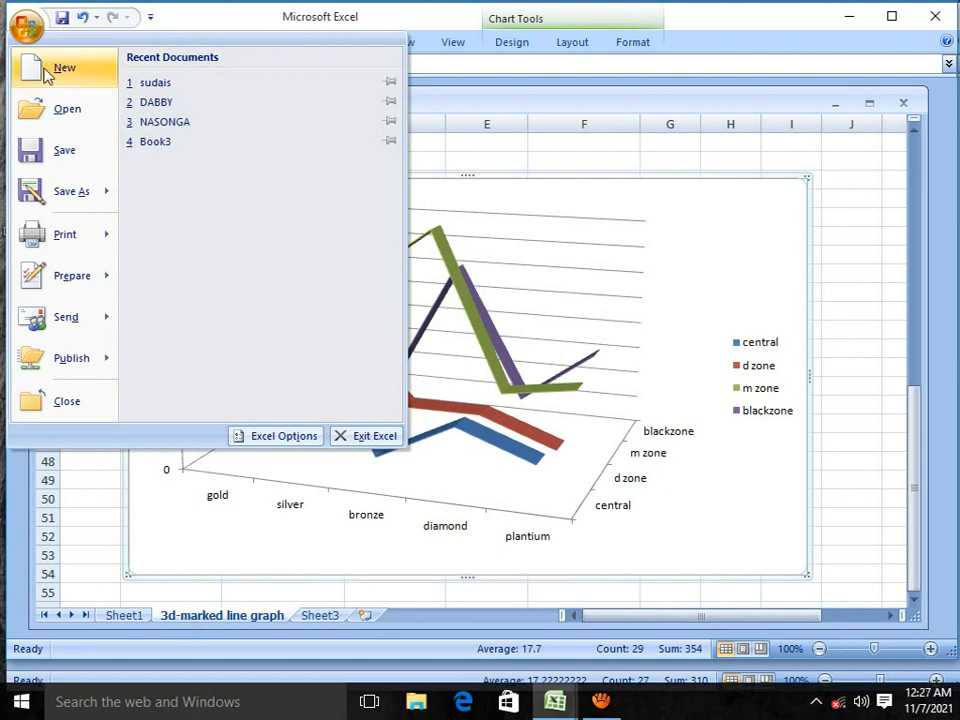
pyautogui.click(38, 62)
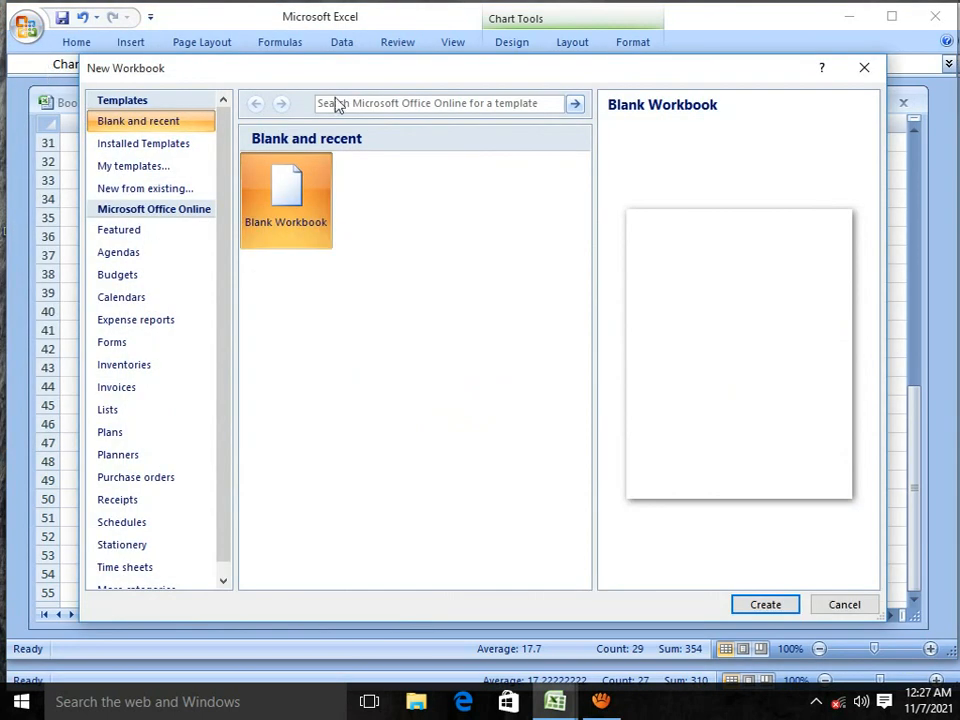
pyautogui.doubleClick(310, 192)
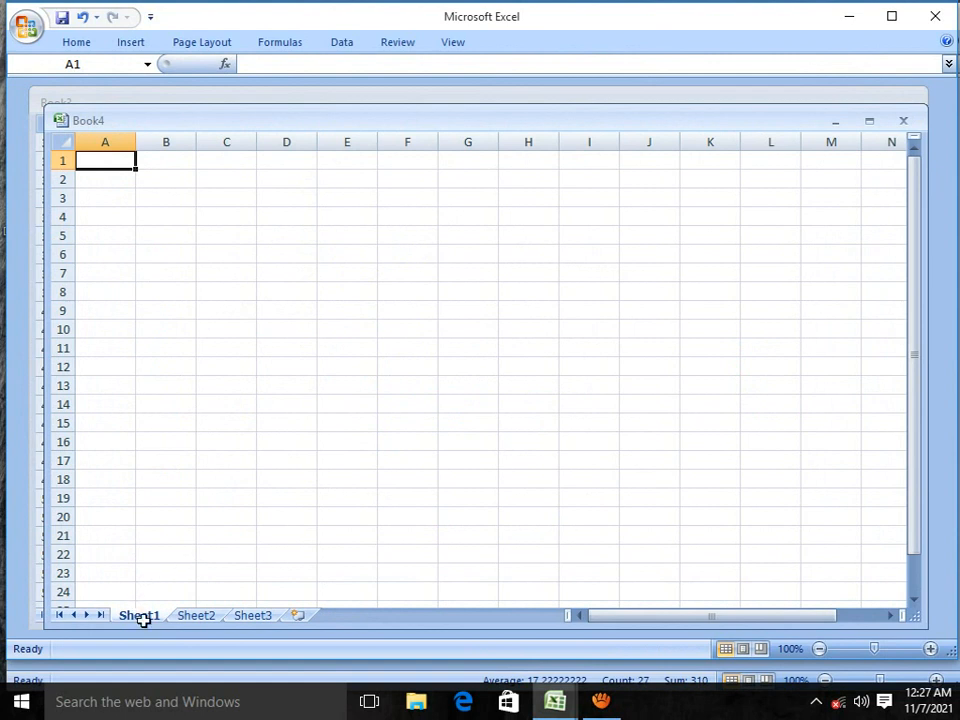
pyautogui.click(192, 617)
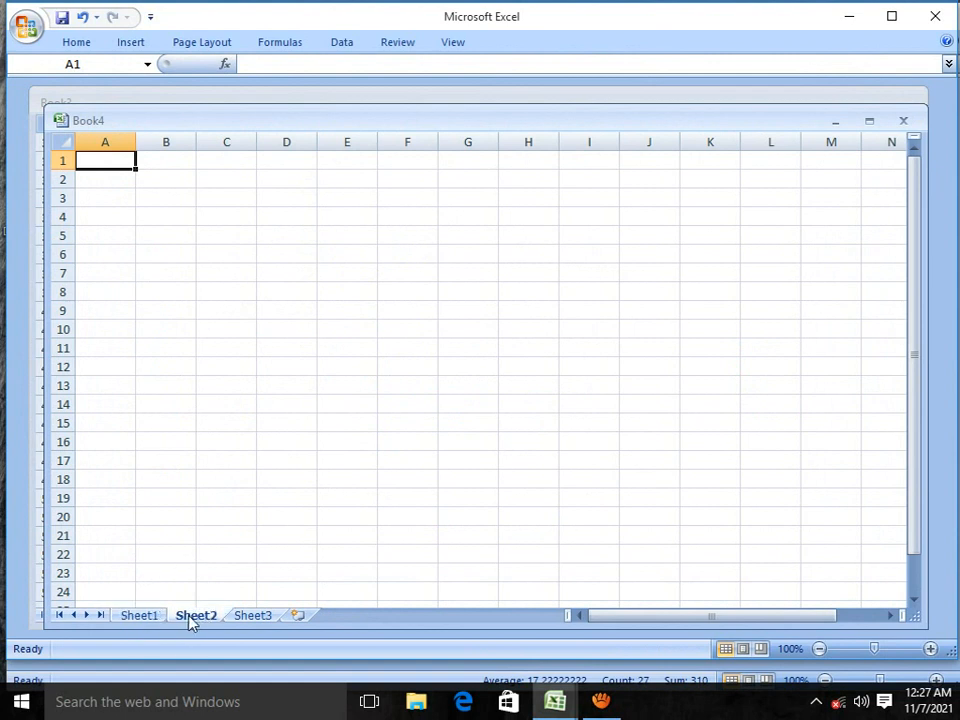
pyautogui.click(140, 617)
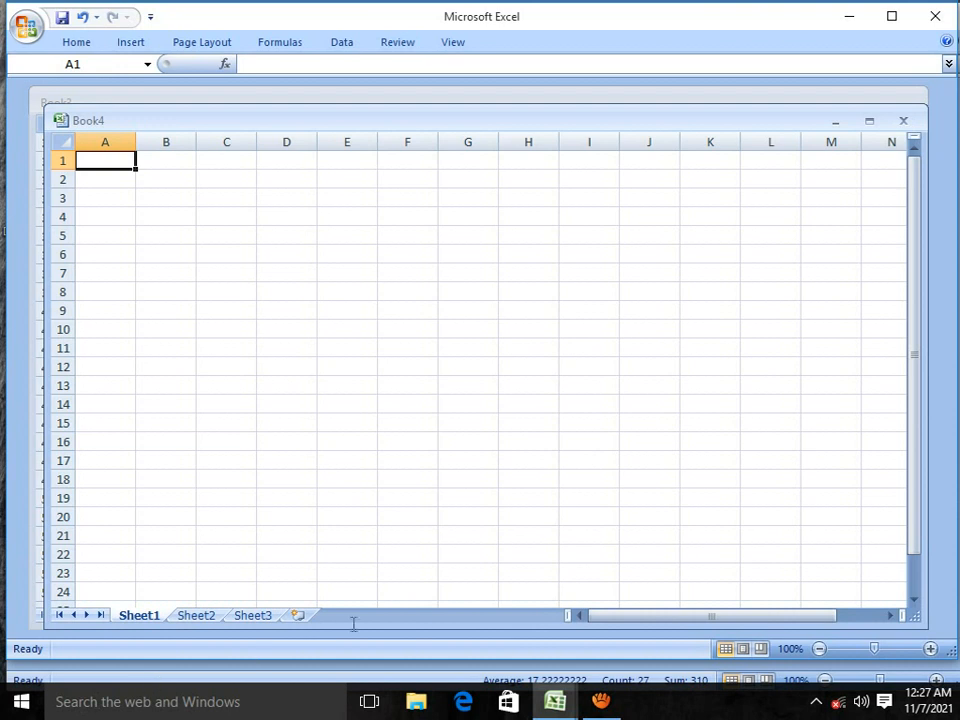
# Step: Launch Microsoft Office Excel 2007 from the installed Microsoft Office programs to get another empty workbook
pyautogui.click(21, 701)
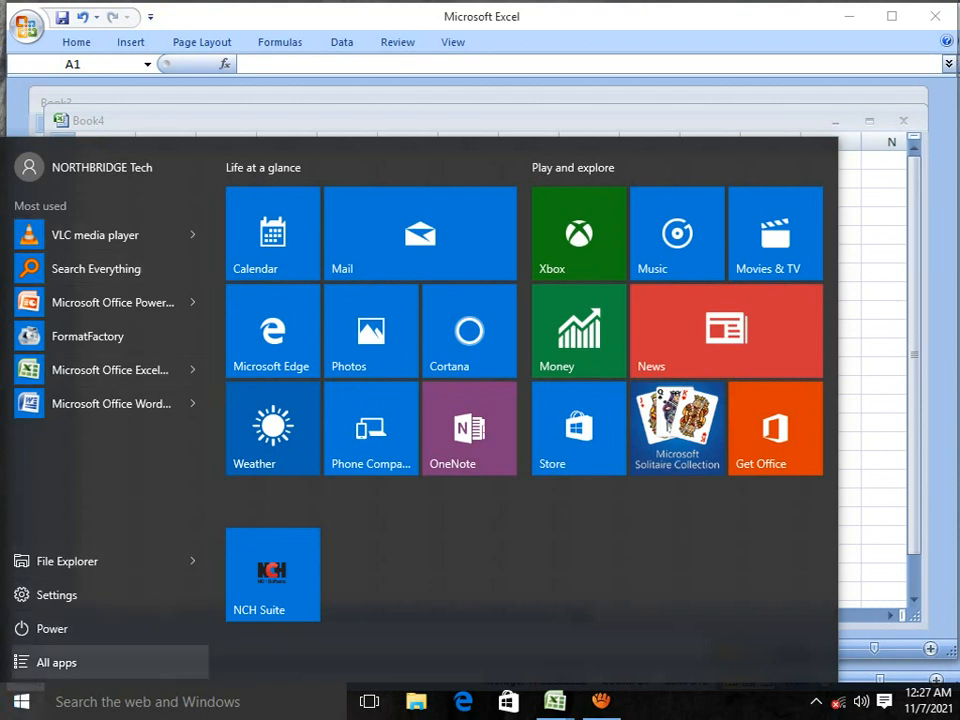
pyautogui.click(56, 662)
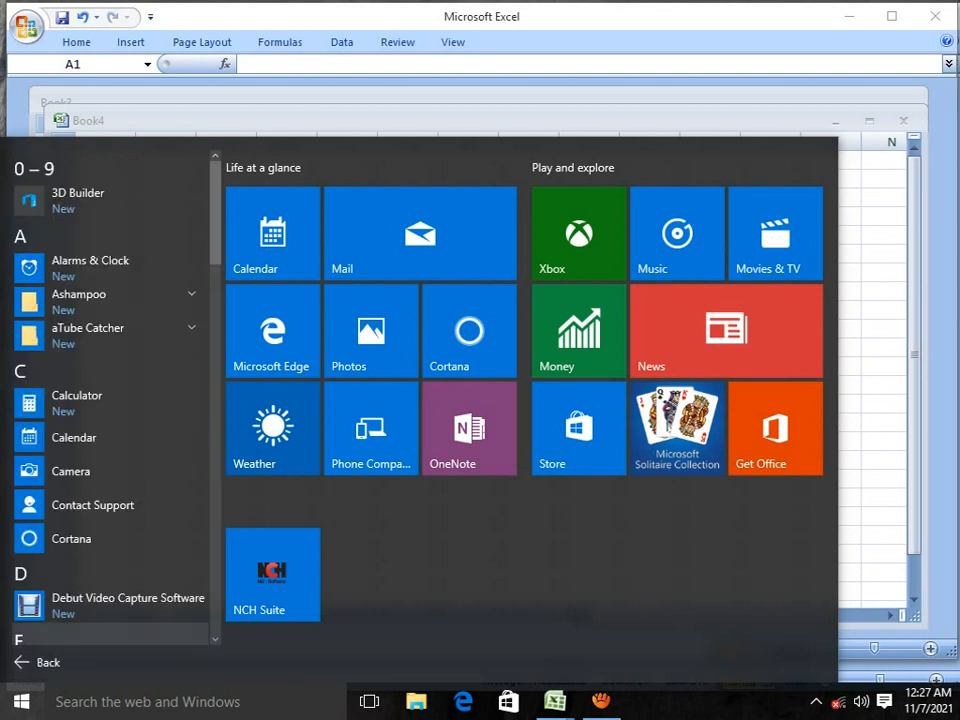
pyautogui.scroll(-5, 110, 500)
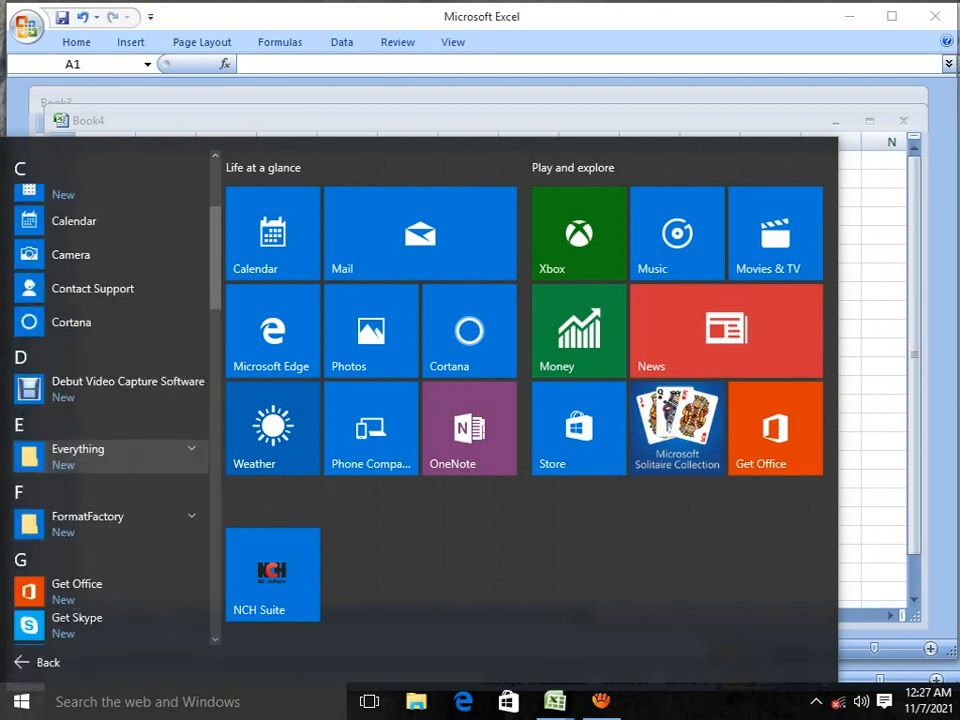
pyautogui.scroll(-6, 110, 480)
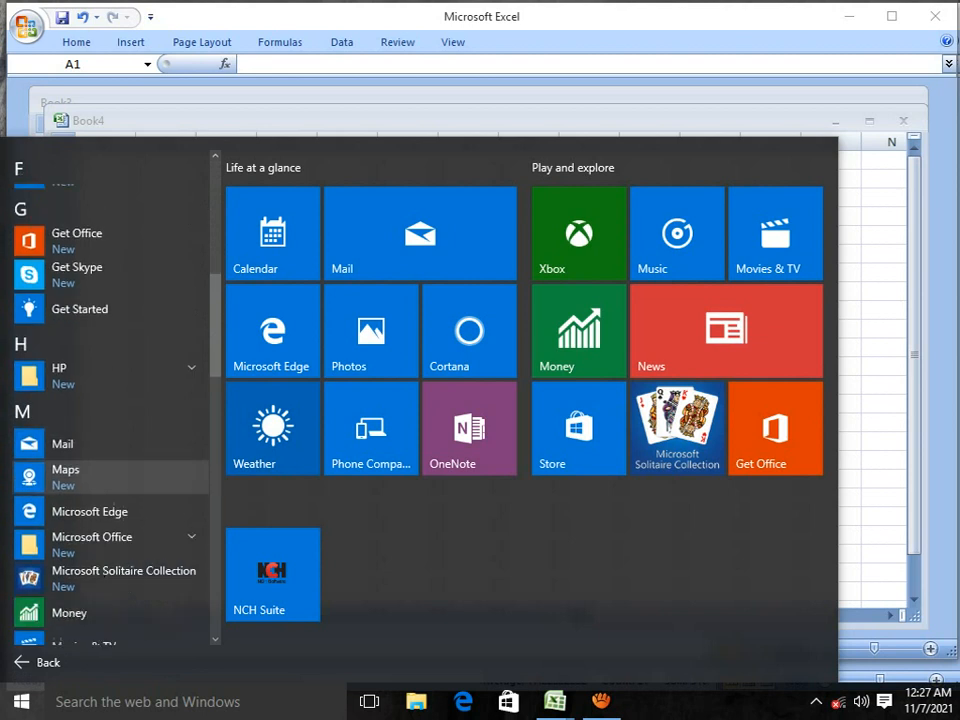
pyautogui.scroll(-2, 110, 518)
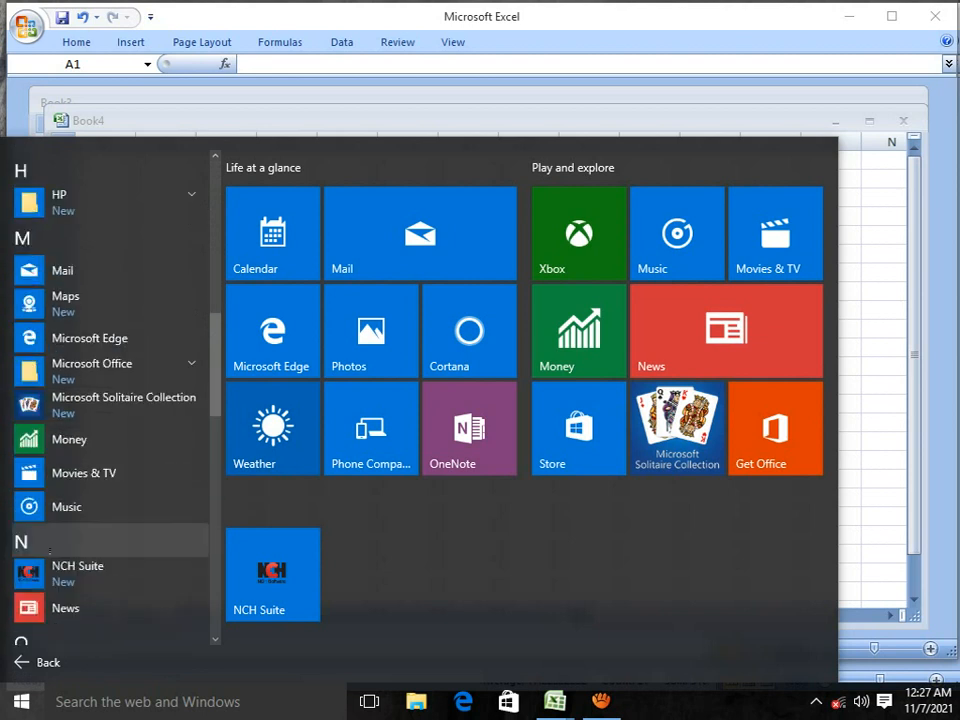
pyautogui.scroll(-3, 110, 540)
pyautogui.scroll(3, 110, 540)
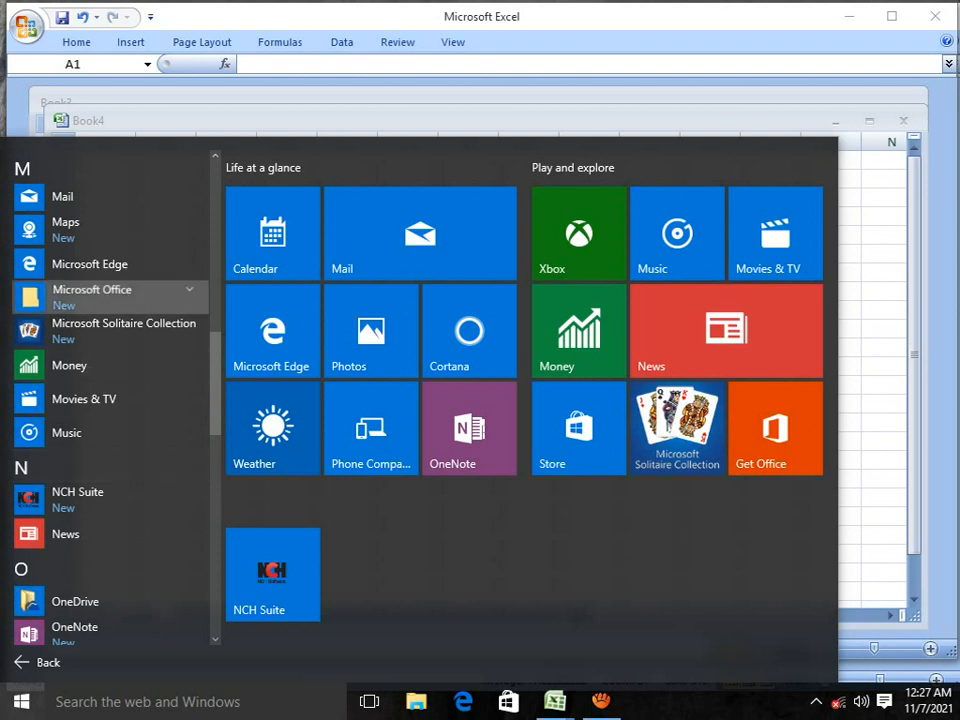
pyautogui.click(100, 293)
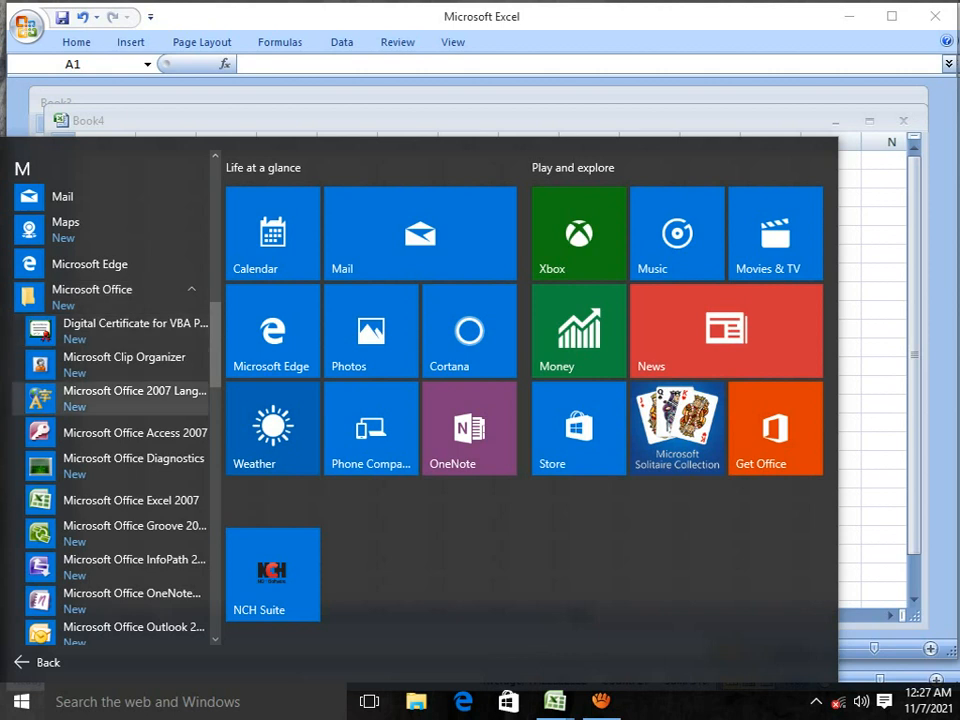
pyautogui.click(130, 500)
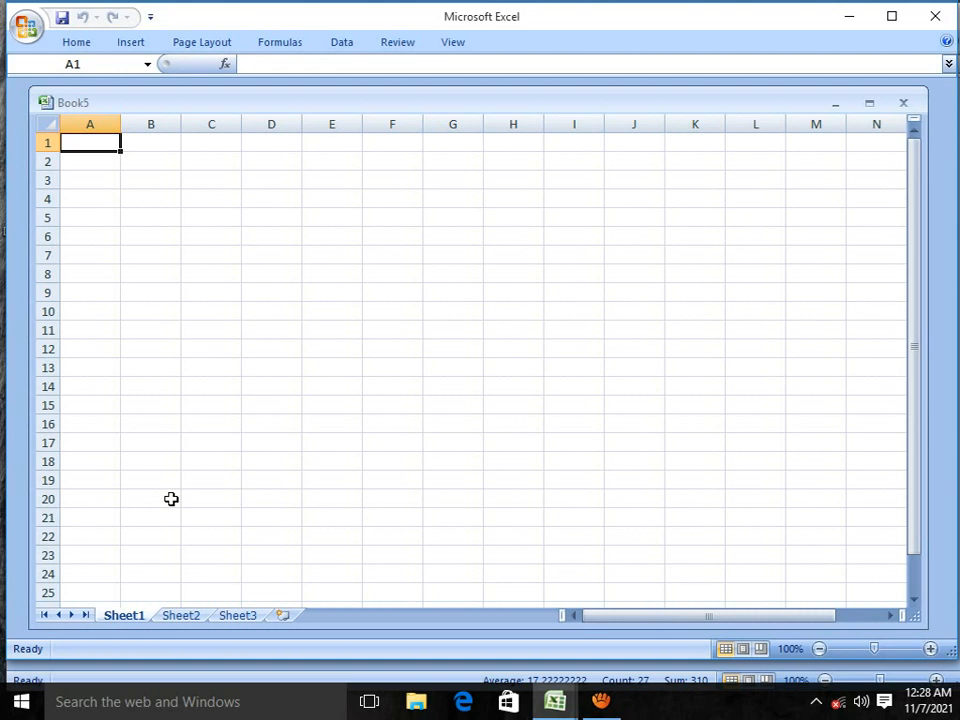
# Step: Enter the heading "movie sales" in cell B5 of Sheet1
pyautogui.click(174, 214)
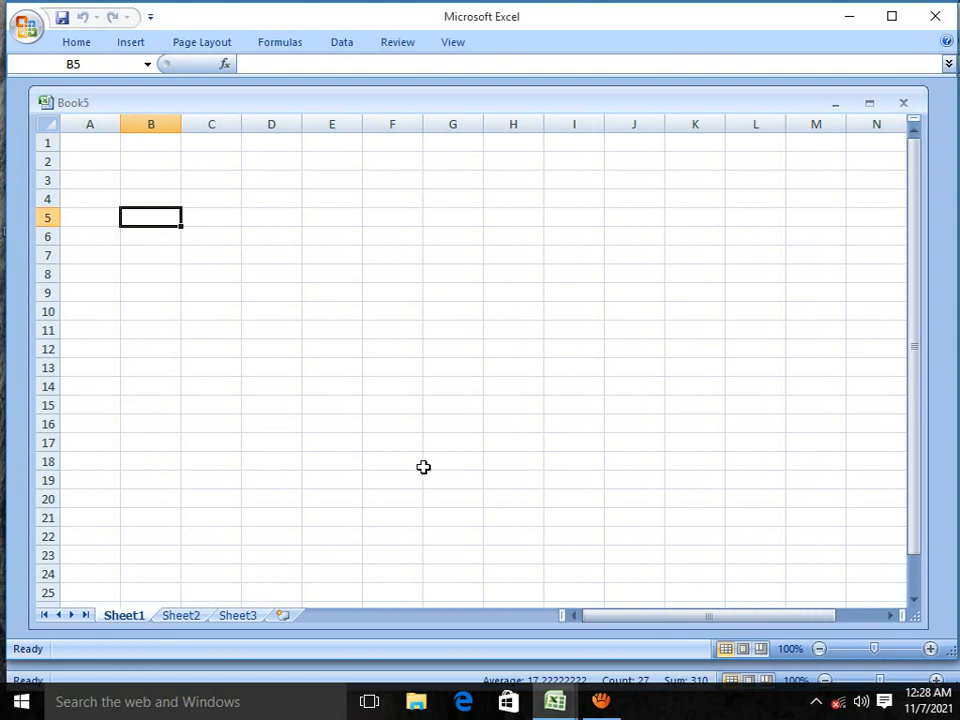
pyautogui.write('movi')
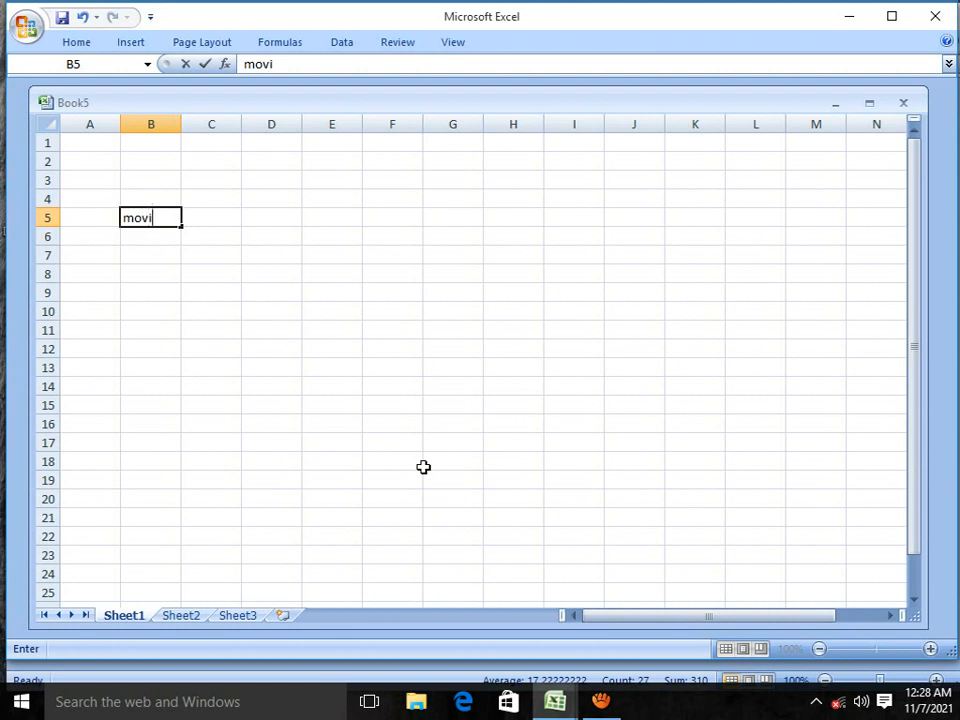
pyautogui.write('e sales')
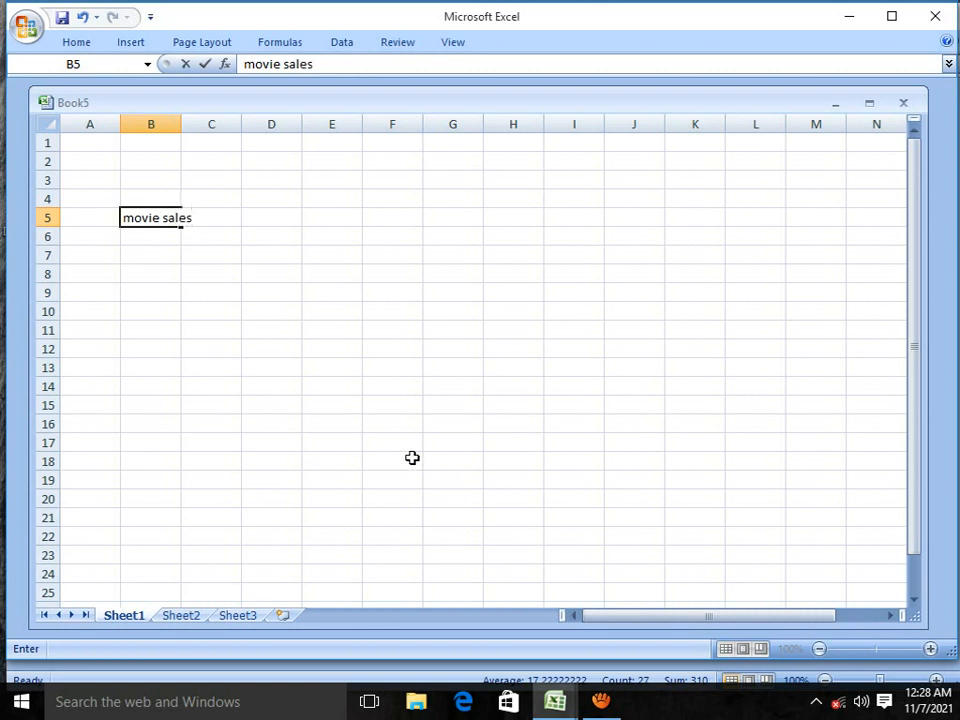
# Step: Enter the movie titles "noveland" in cell A6 and "dr strange" in cell A7
pyautogui.click(77, 238)
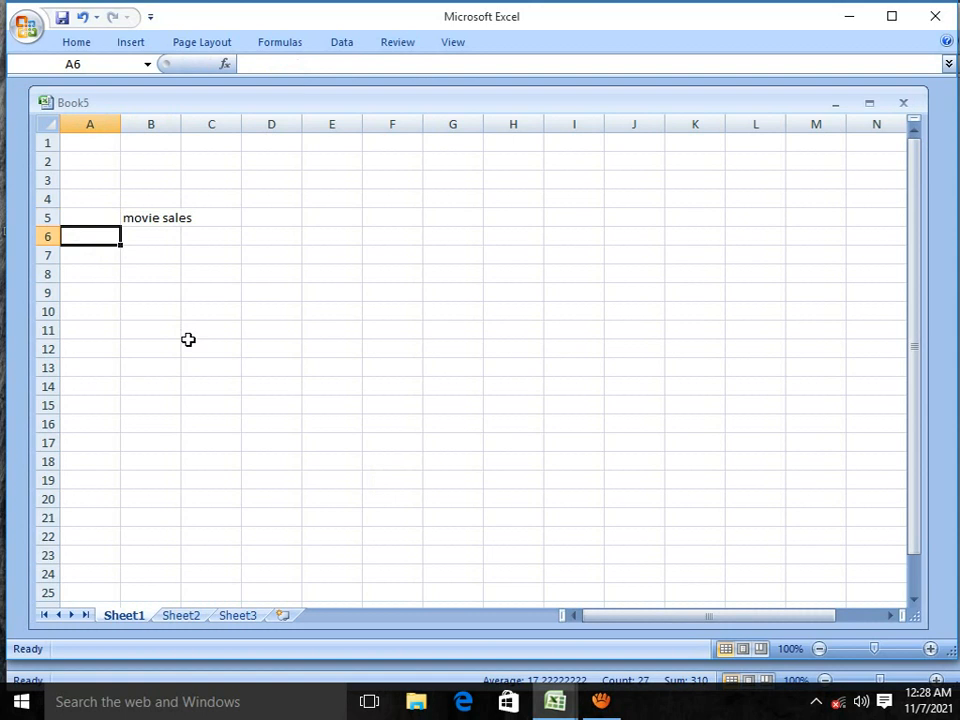
pyautogui.write('nove')
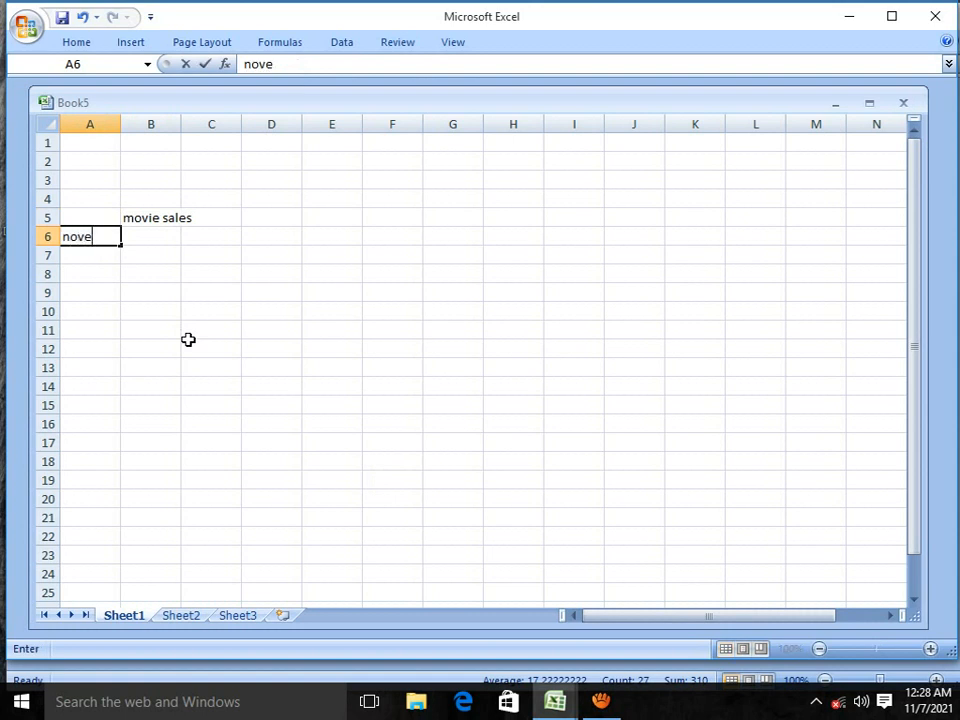
pyautogui.write('land')
pyautogui.click(90, 260)
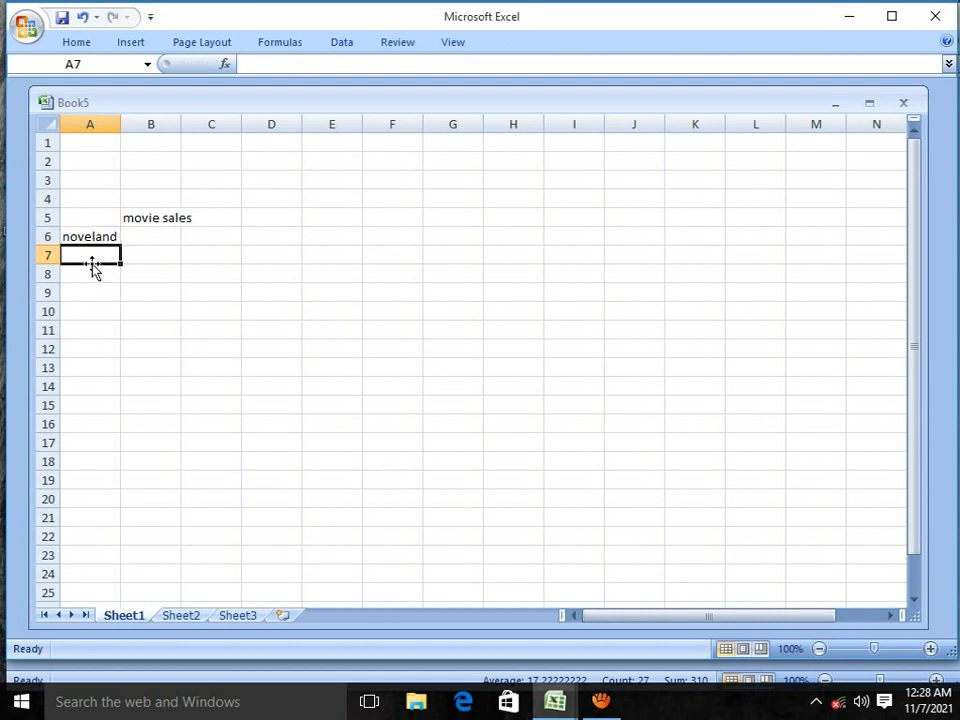
pyautogui.write('dr')
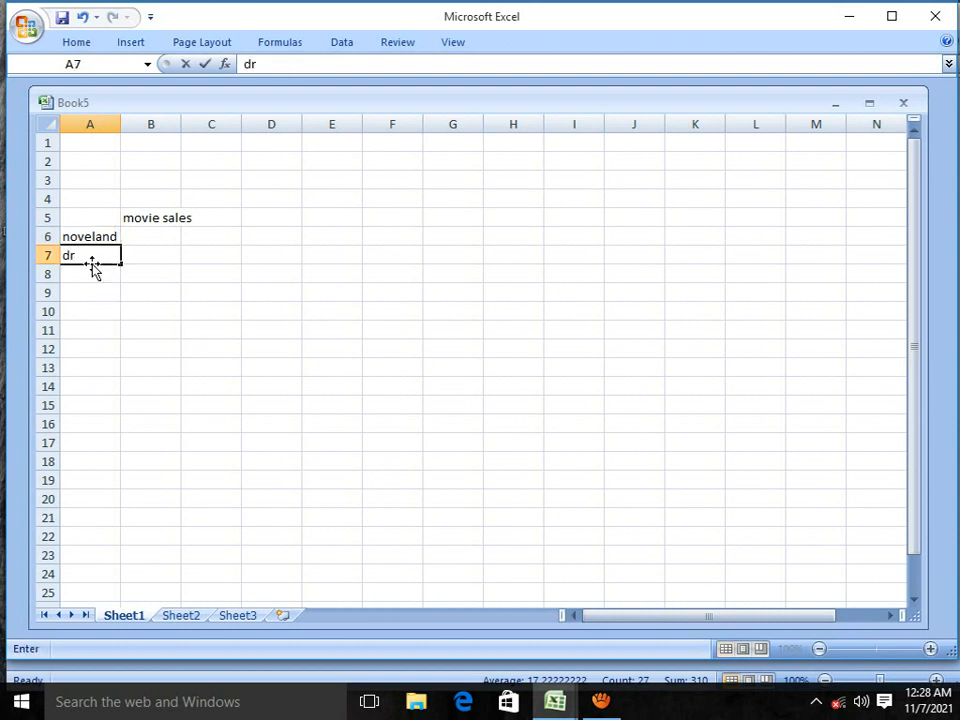
pyautogui.write(' strange')
pyautogui.press('Return')
# Step: Enter the movie titles "dr romatic" in cell A8 and "hunter blade" in cell A9
pyautogui.write('d')
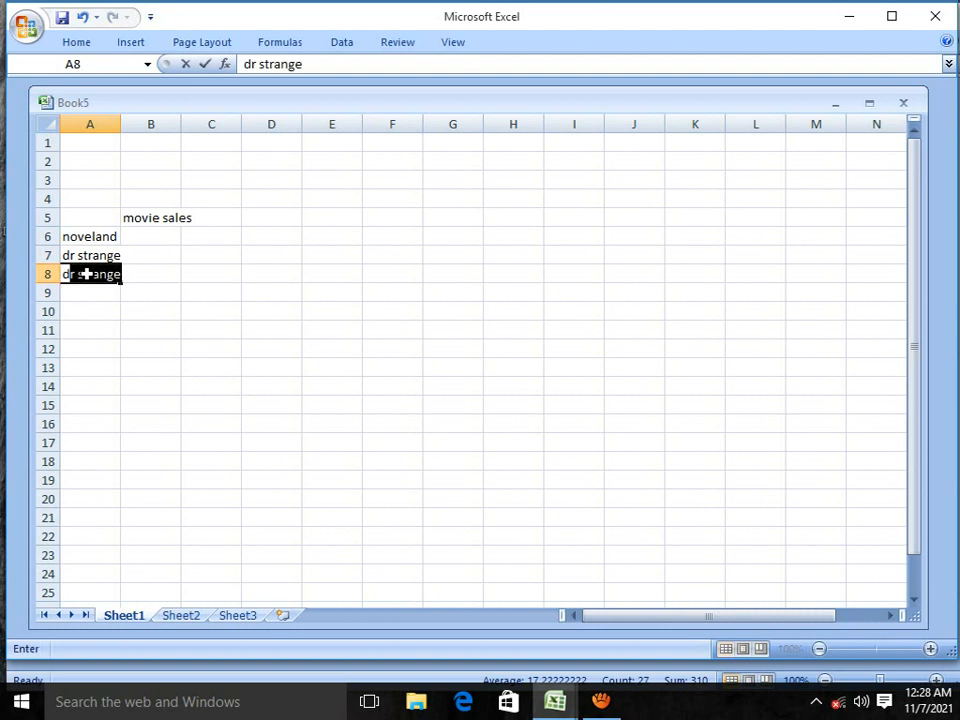
pyautogui.write('r r')
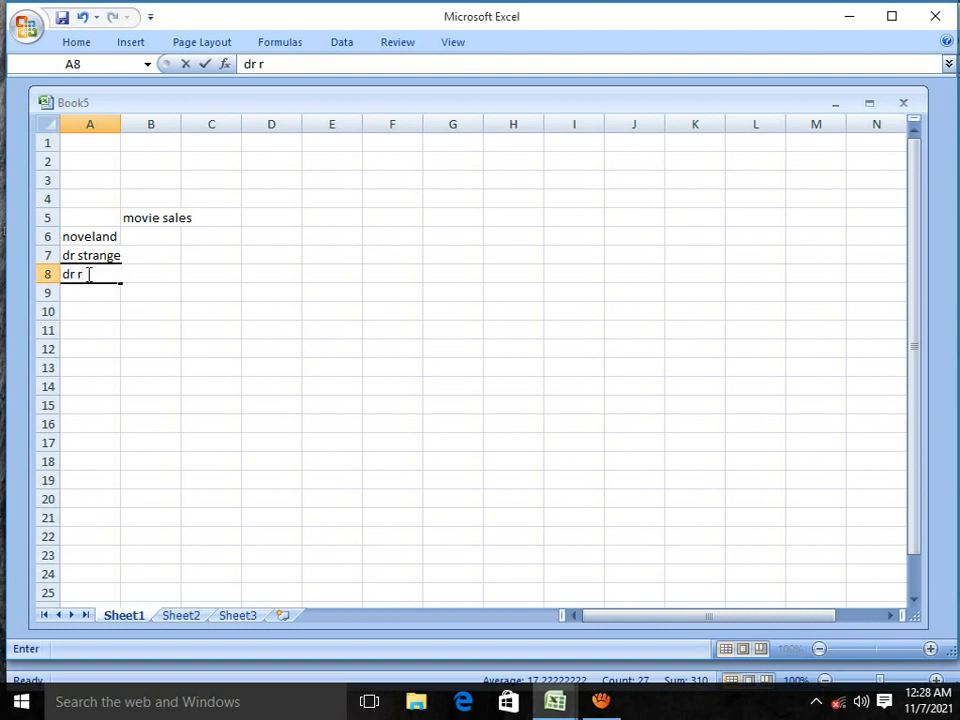
pyautogui.write('omatic')
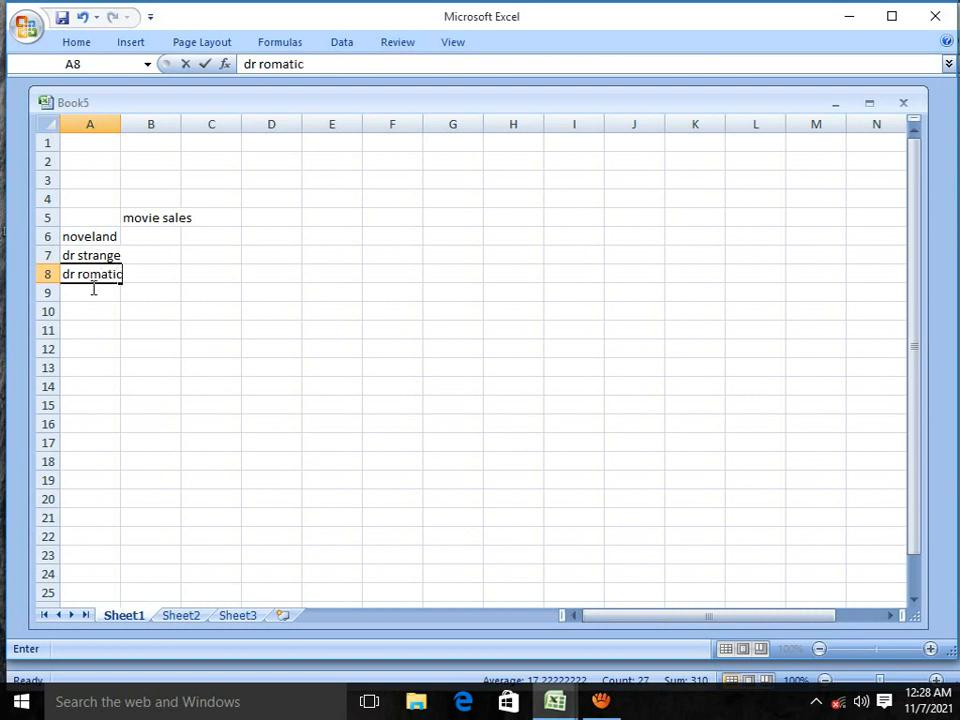
pyautogui.click(91, 293)
pyautogui.write('hu')
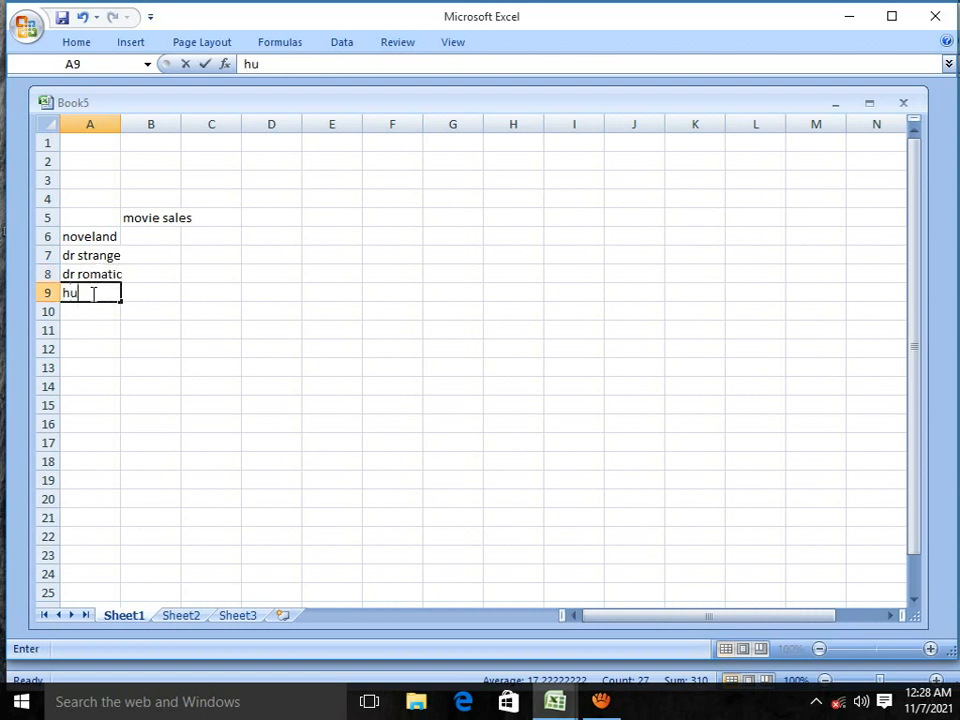
pyautogui.write('nter blande')
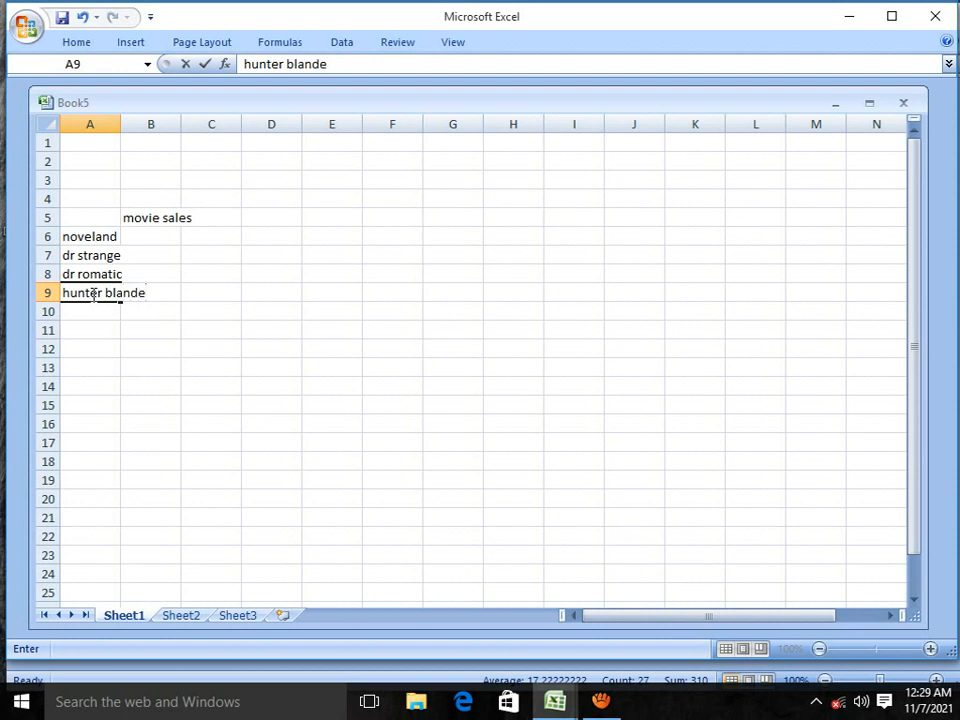
pyautogui.click(146, 291)
pyautogui.press('BackSpace')
# Step: Enter the movie titles "end gamers" in cell A10 and "listerns" in cell A11
pyautogui.click(95, 312)
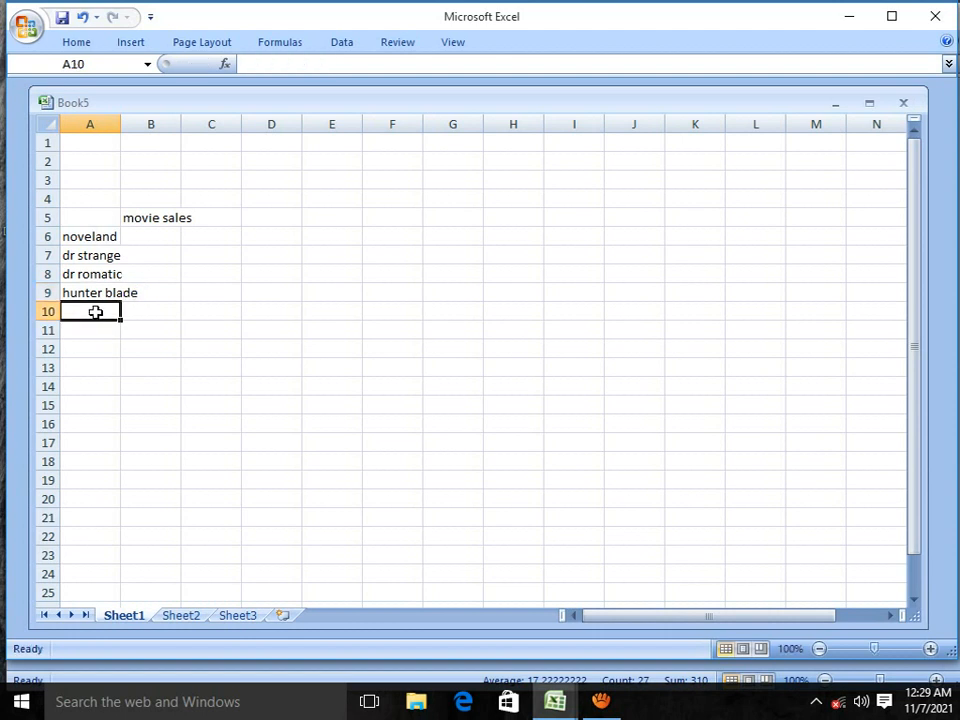
pyautogui.write('end')
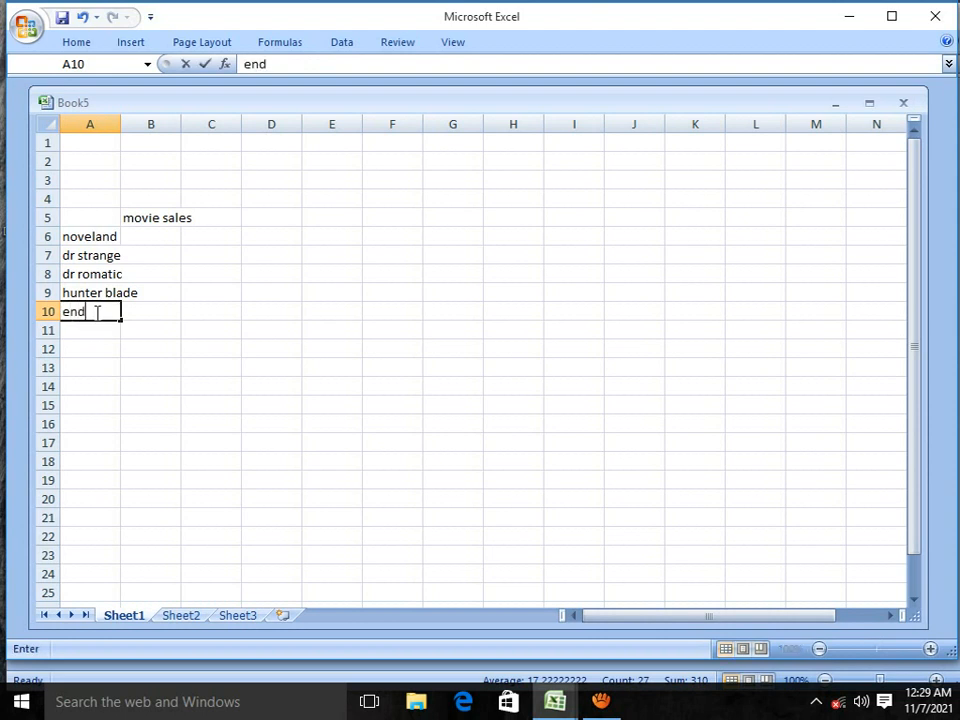
pyautogui.write(' gamers')
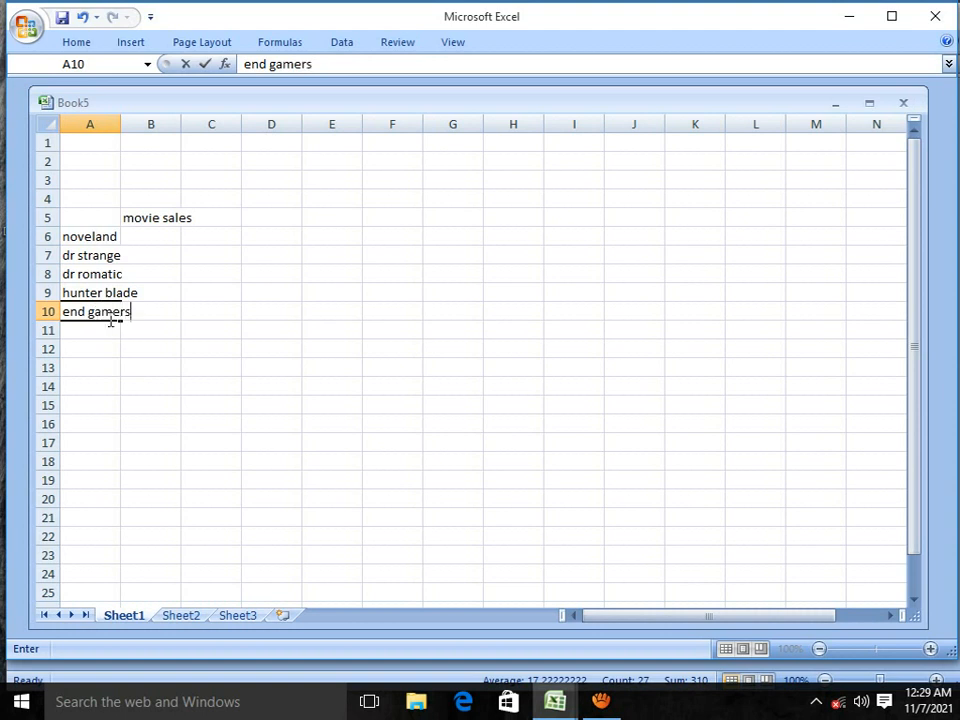
pyautogui.click(99, 335)
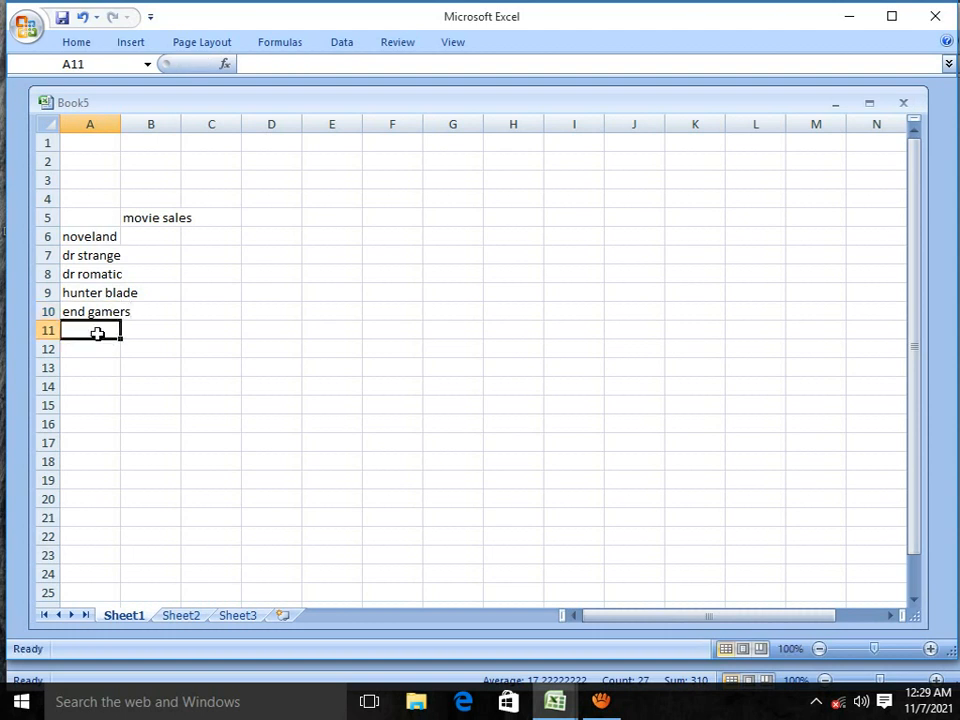
pyautogui.write('lis')
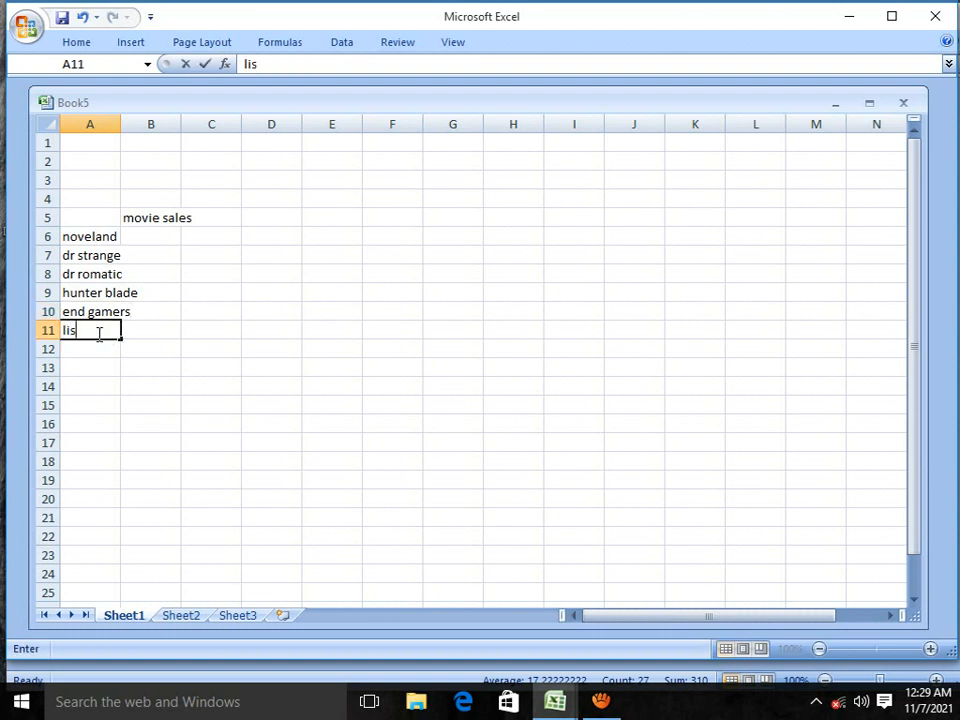
pyautogui.write('terns')
# Step: Enter the movie title "the call" in cell A12
pyautogui.click(92, 347)
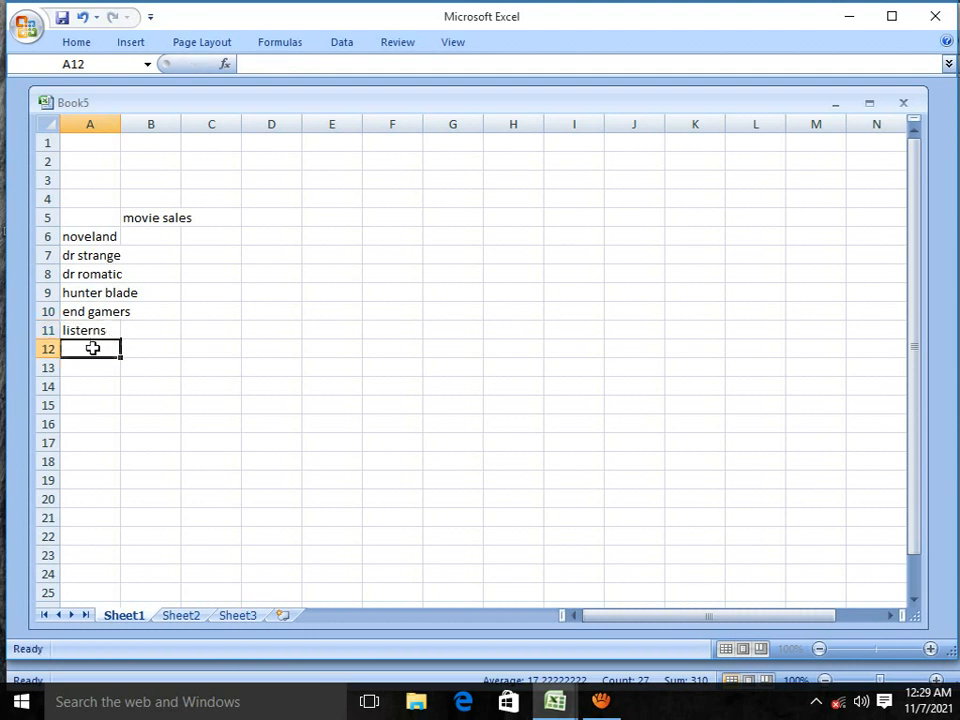
pyautogui.write('y')
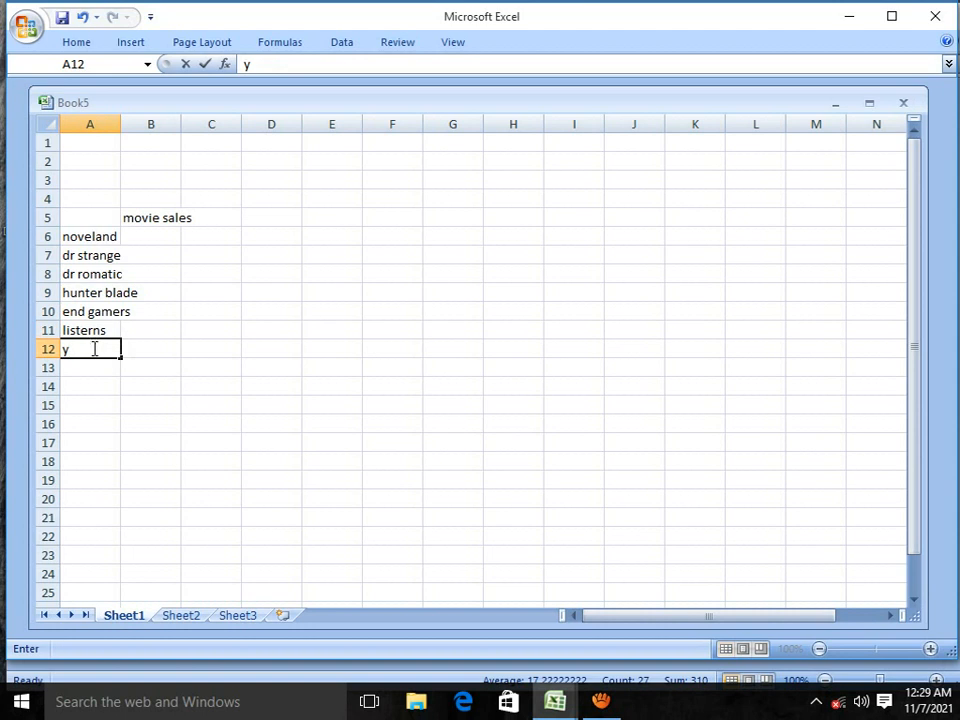
pyautogui.press('BackSpace')
pyautogui.write('the call')
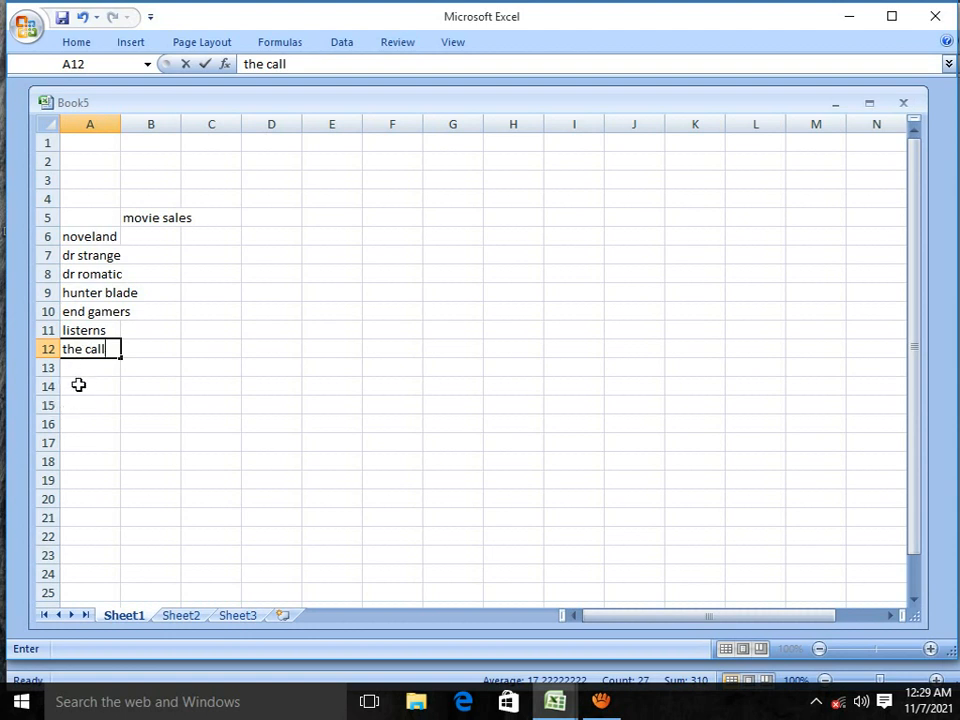
# Step: Enter the movie title "guns akimbo" in cell A13
pyautogui.click(77, 369)
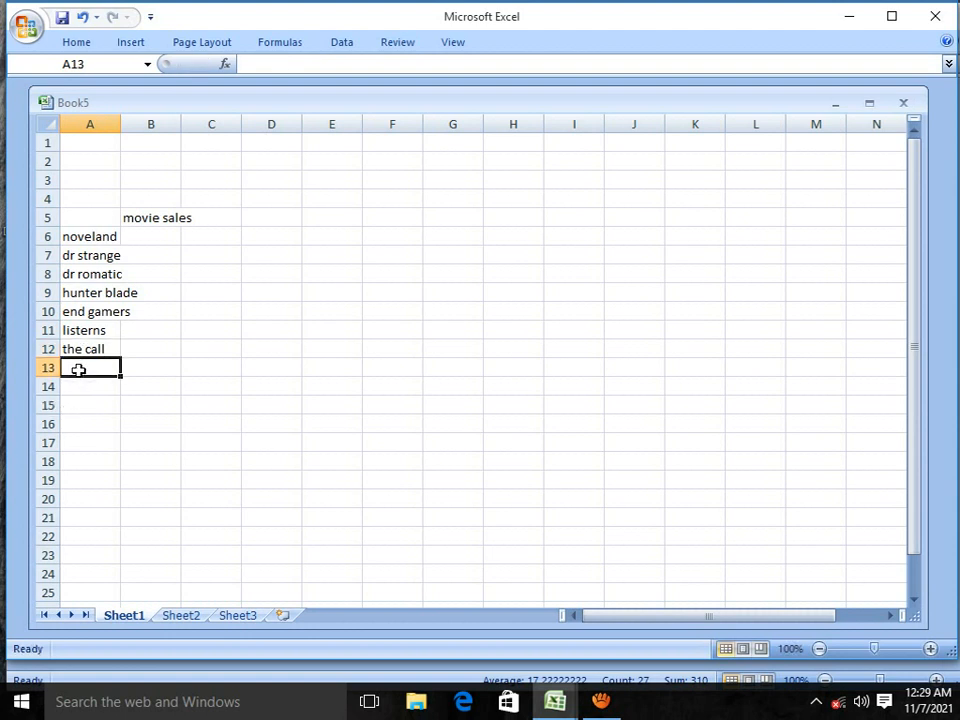
pyautogui.write('guns aki')
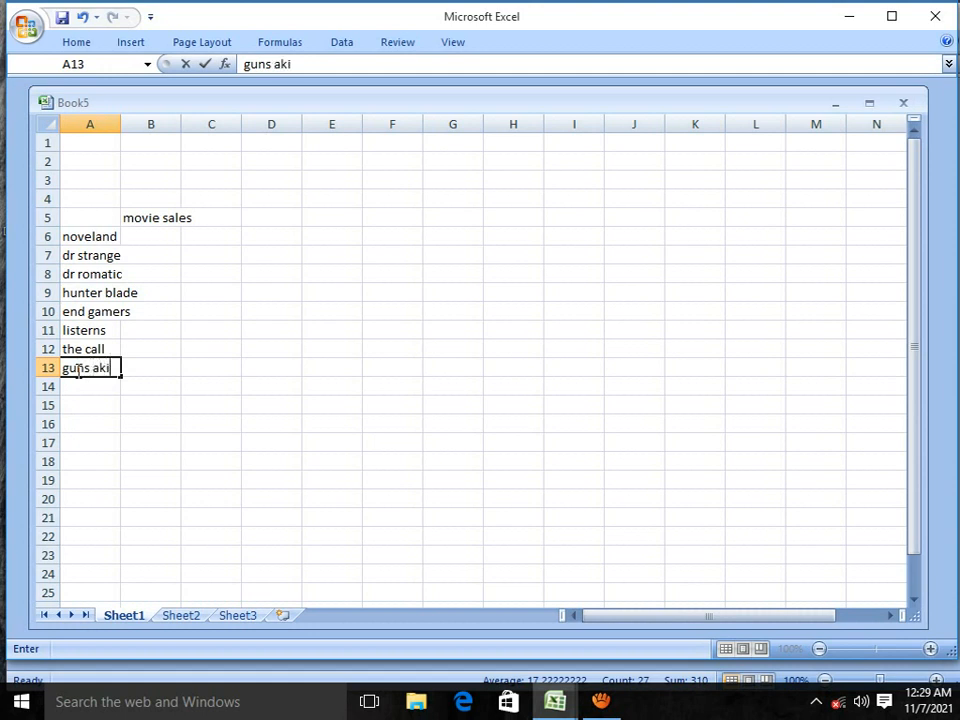
pyautogui.write('mbo')
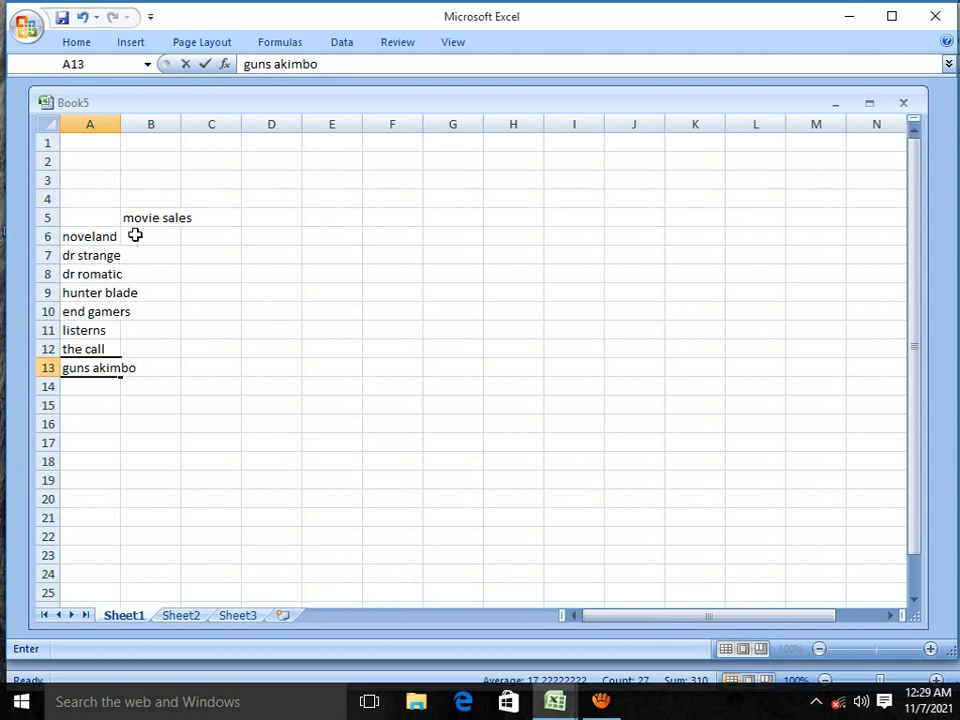
# Step: Widen column B so the "movie sales" heading fits inside its cell
pyautogui.moveTo(137, 217); pyautogui.dragTo(176, 217)
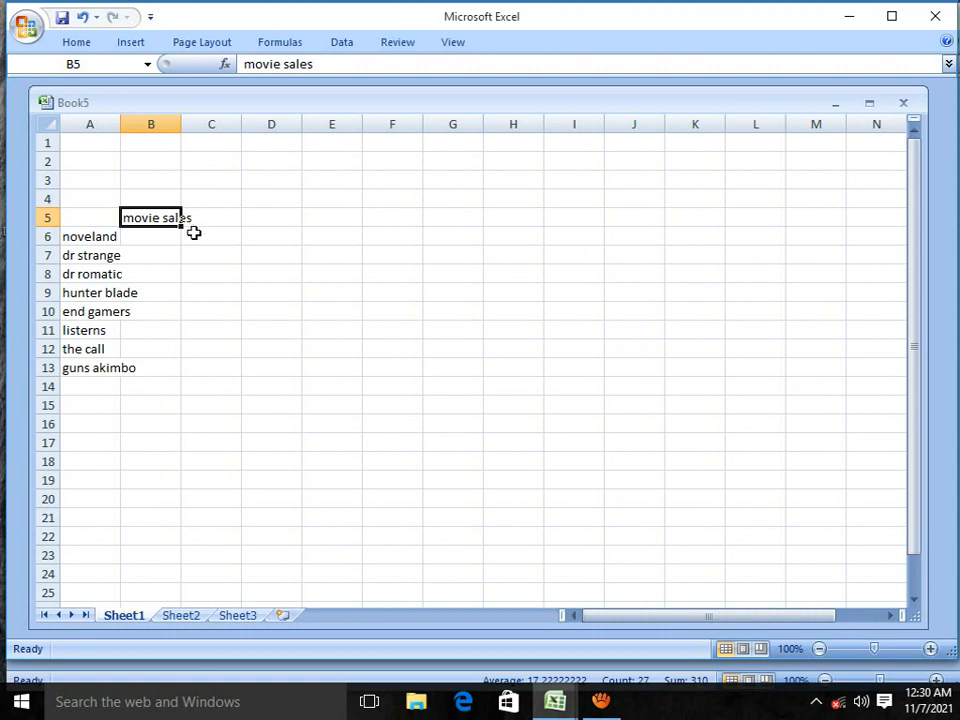
pyautogui.click(205, 218)
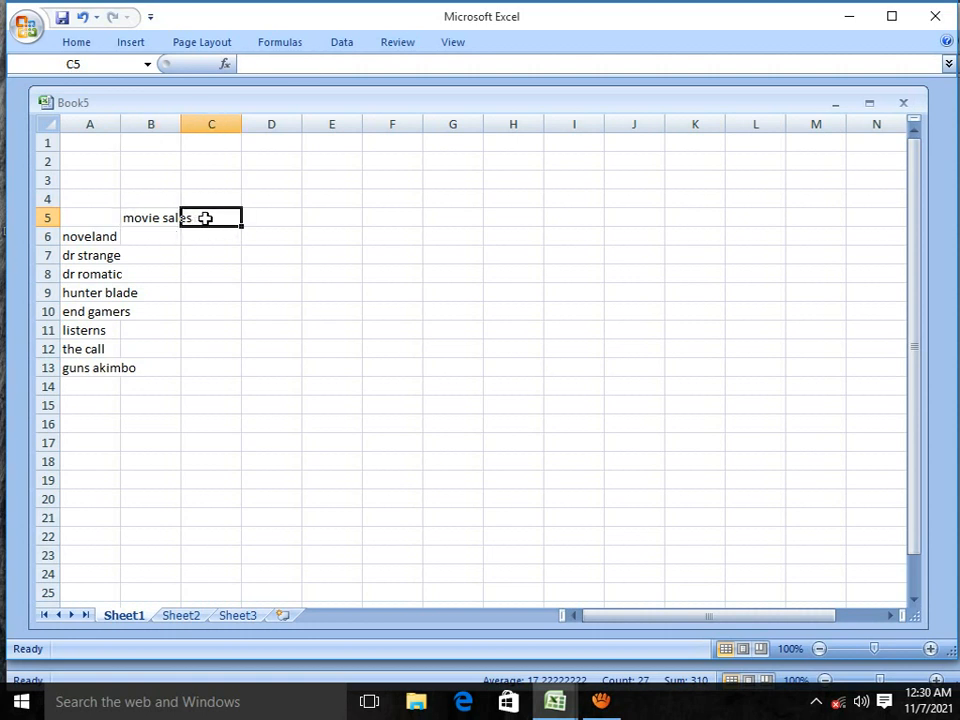
pyautogui.moveTo(182, 124); pyautogui.dragTo(208, 124)
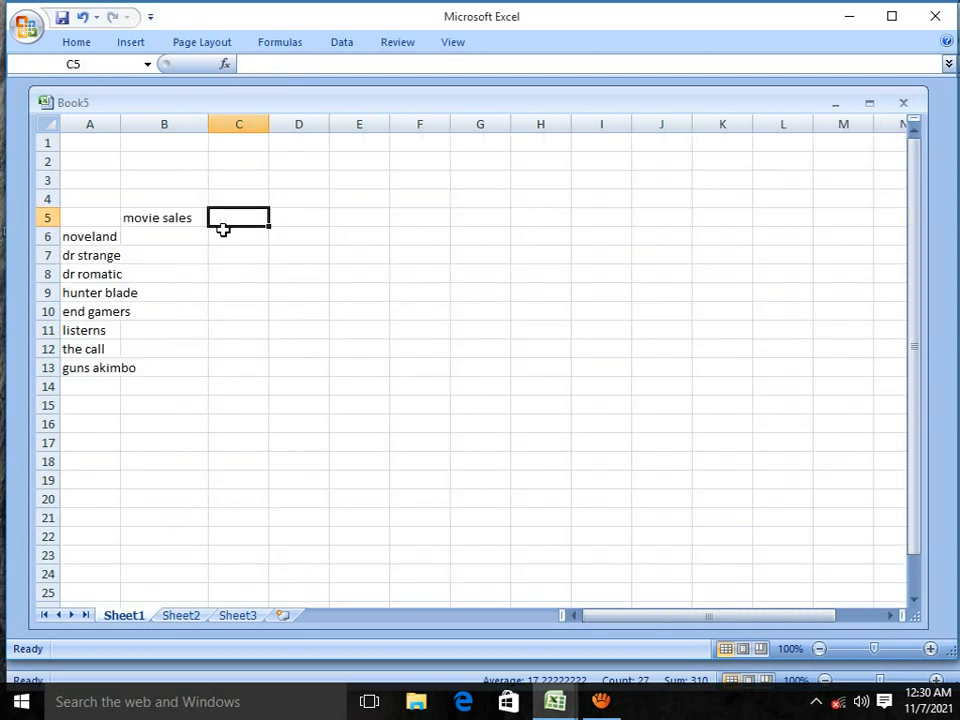
# Step: Enter the column headings "views" in cell C5 and "donations" in cell D5
pyautogui.write('views')
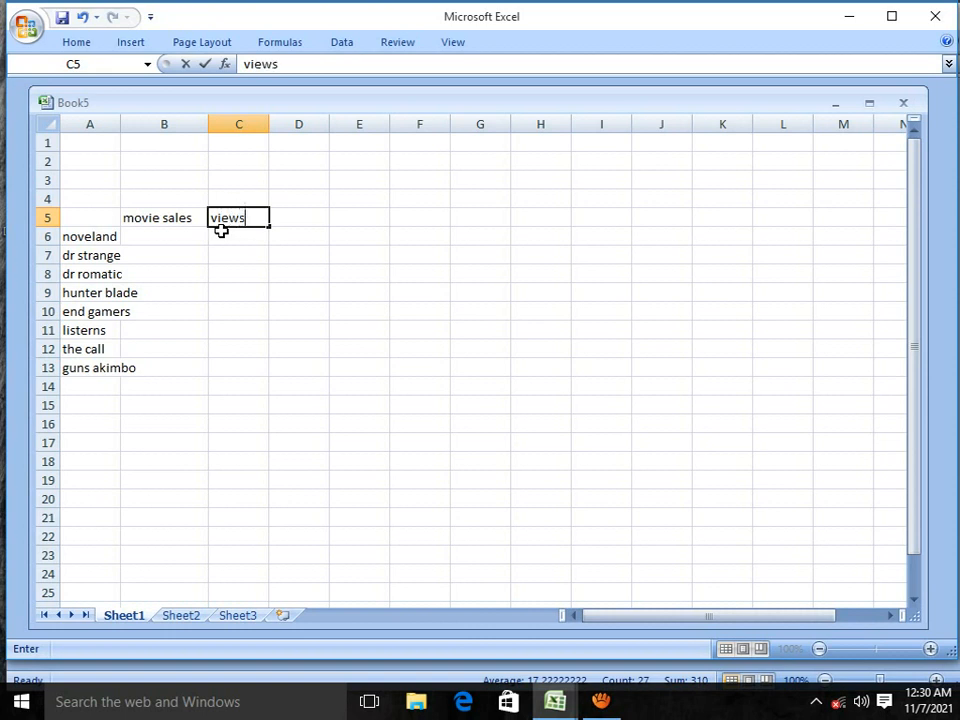
pyautogui.click(305, 211)
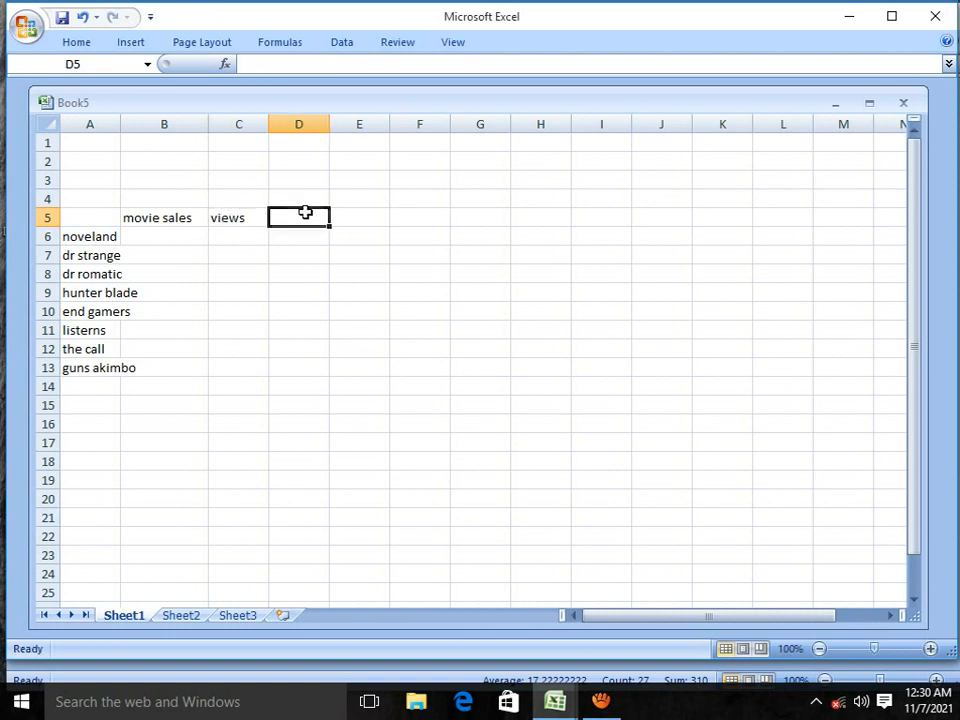
pyautogui.write('do')
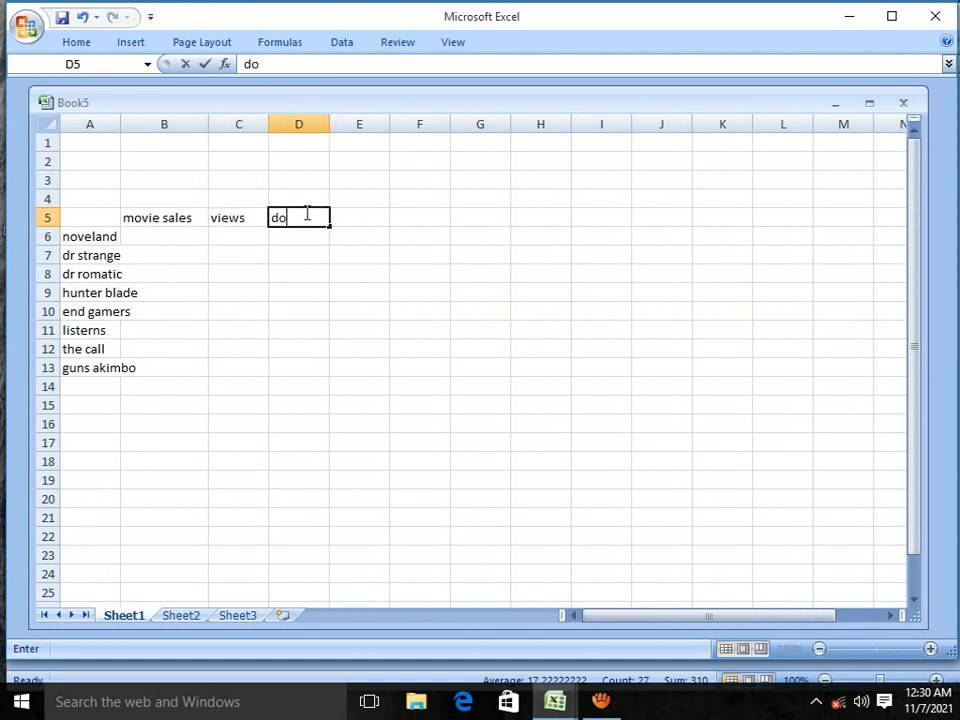
pyautogui.write('nations')
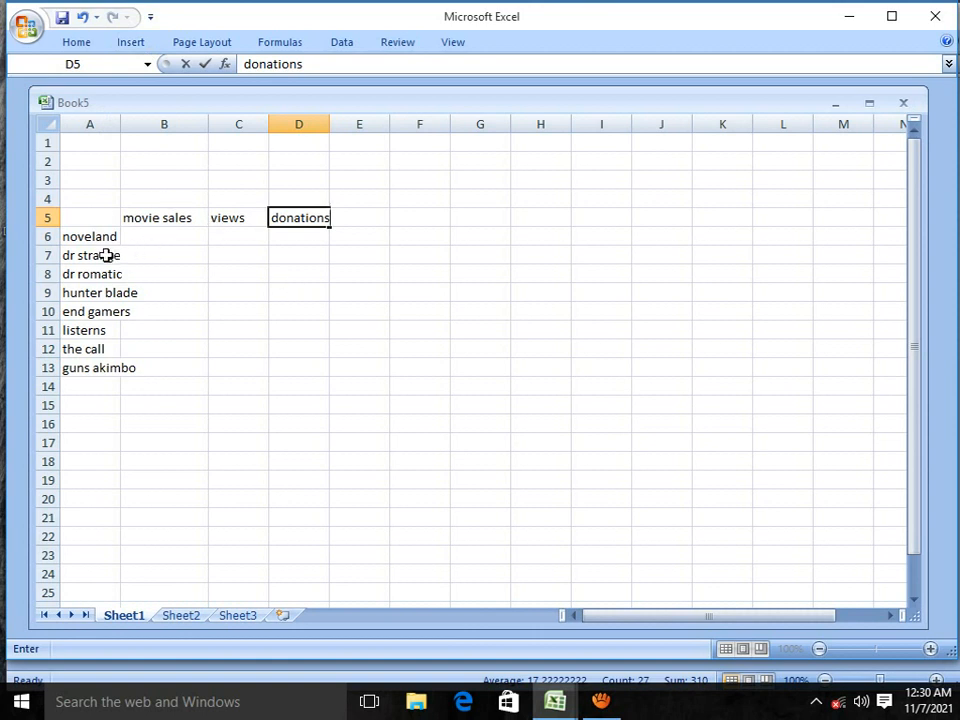
# Step: Enter the table title "movie info" in cell C4 above the column headings
pyautogui.click(215, 199)
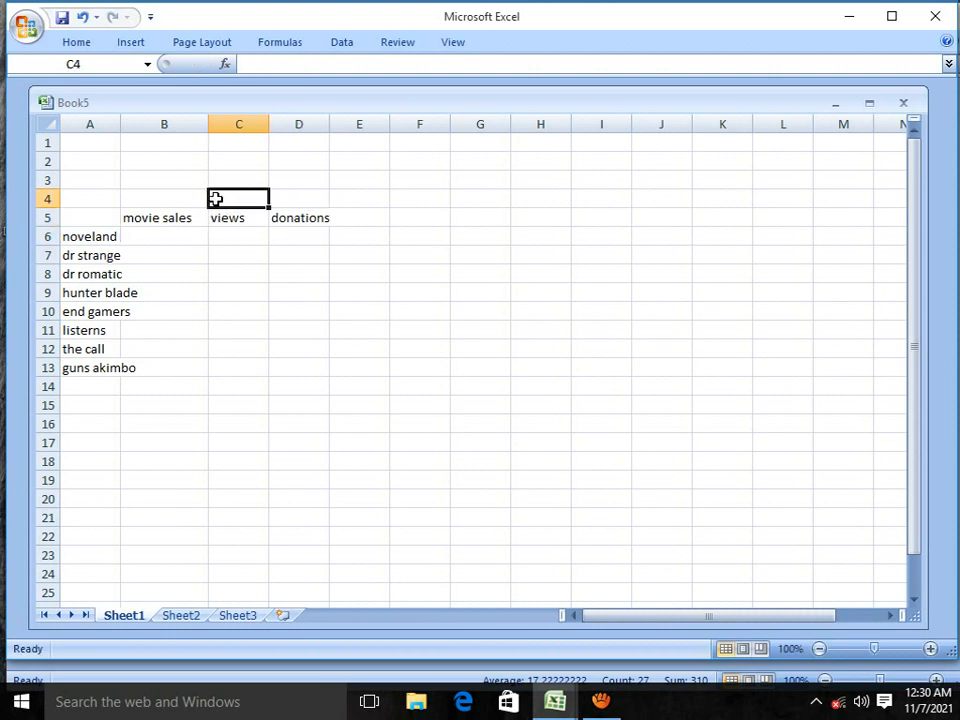
pyautogui.write('movi')
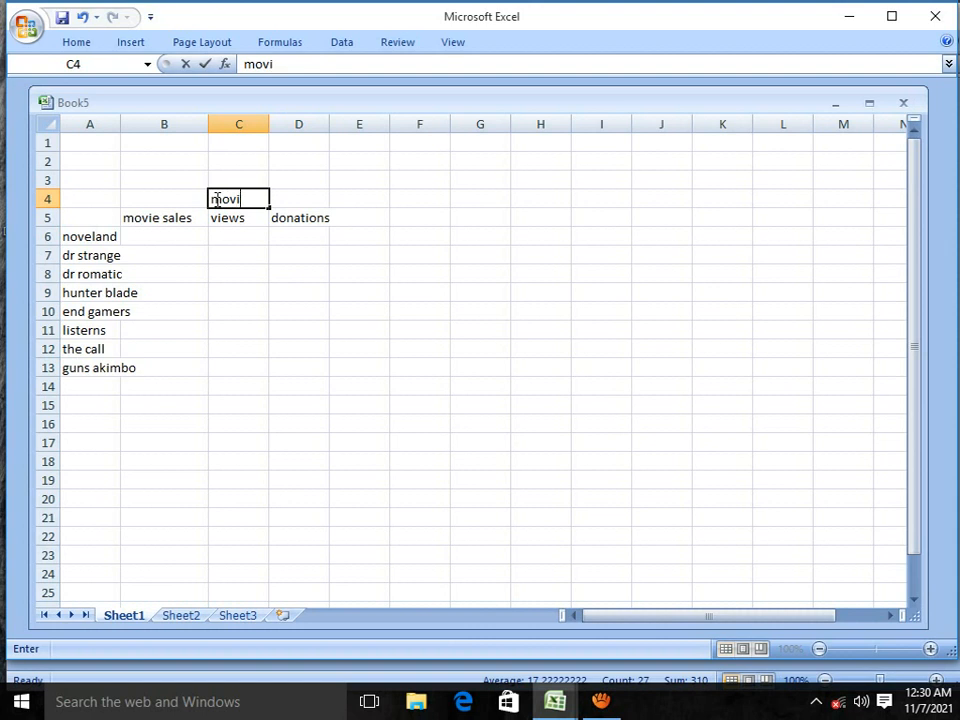
pyautogui.write('e info')
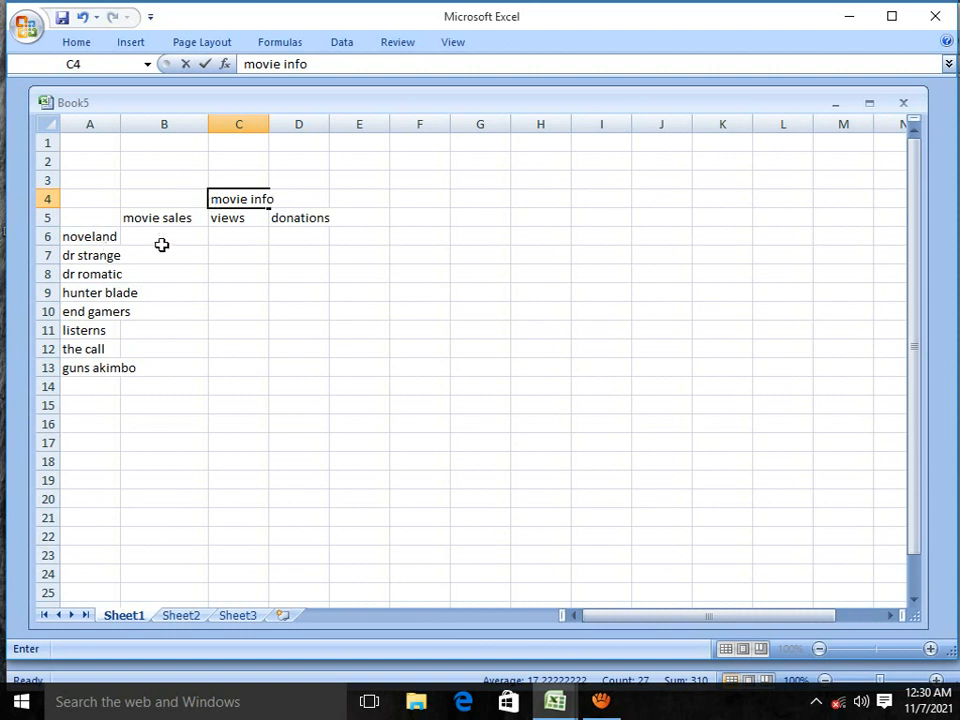
# Step: Widen column A so that all the movie titles fit inside their cells
pyautogui.moveTo(81, 236); pyautogui.dragTo(92, 368)
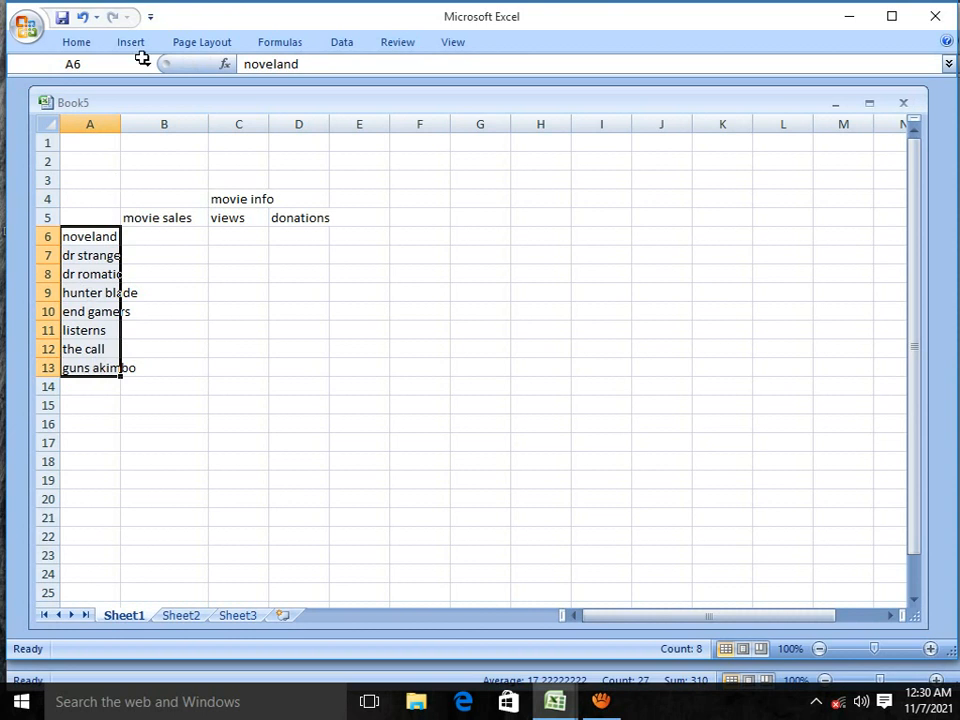
pyautogui.moveTo(121, 125); pyautogui.dragTo(165, 126)
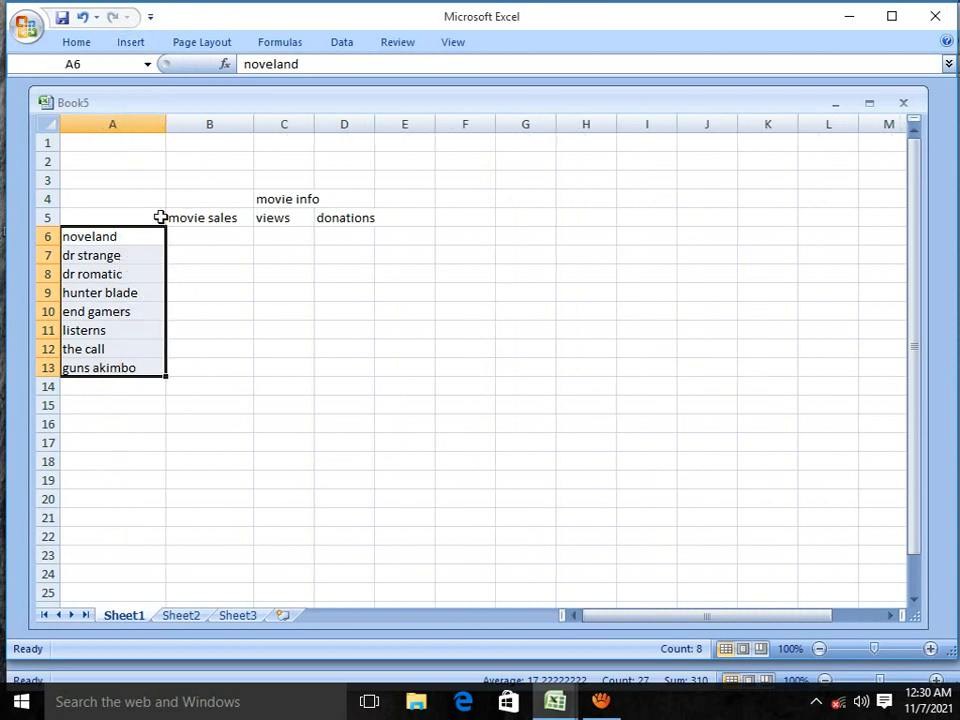
pyautogui.click(205, 218)
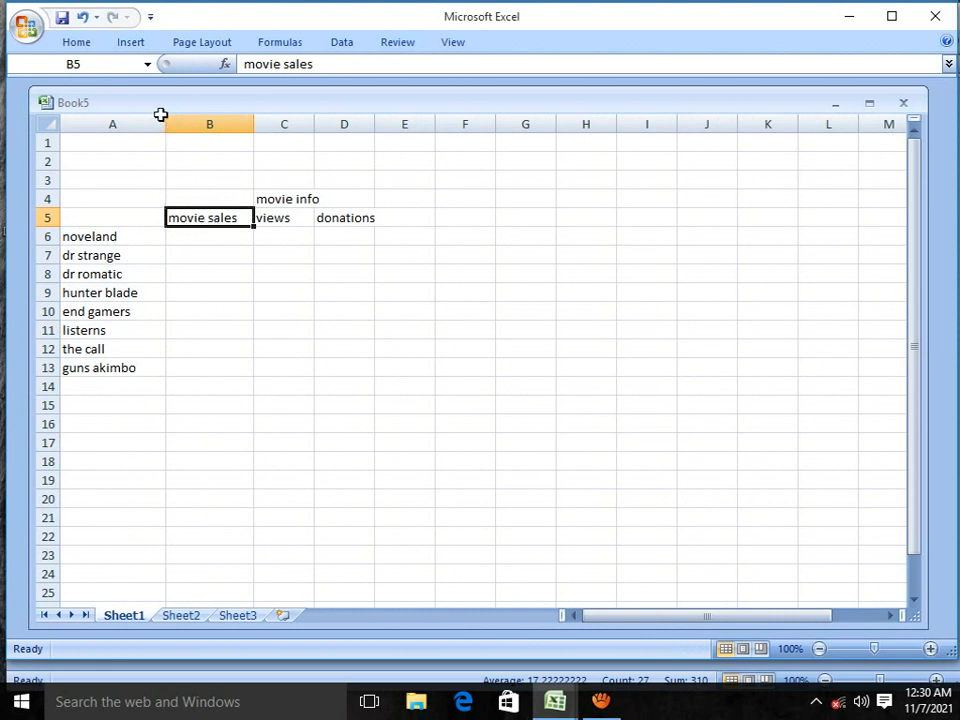
# Step: Give the column headings in B5:D5 a black fill and white text
pyautogui.moveTo(371, 215); pyautogui.dragTo(205, 218)
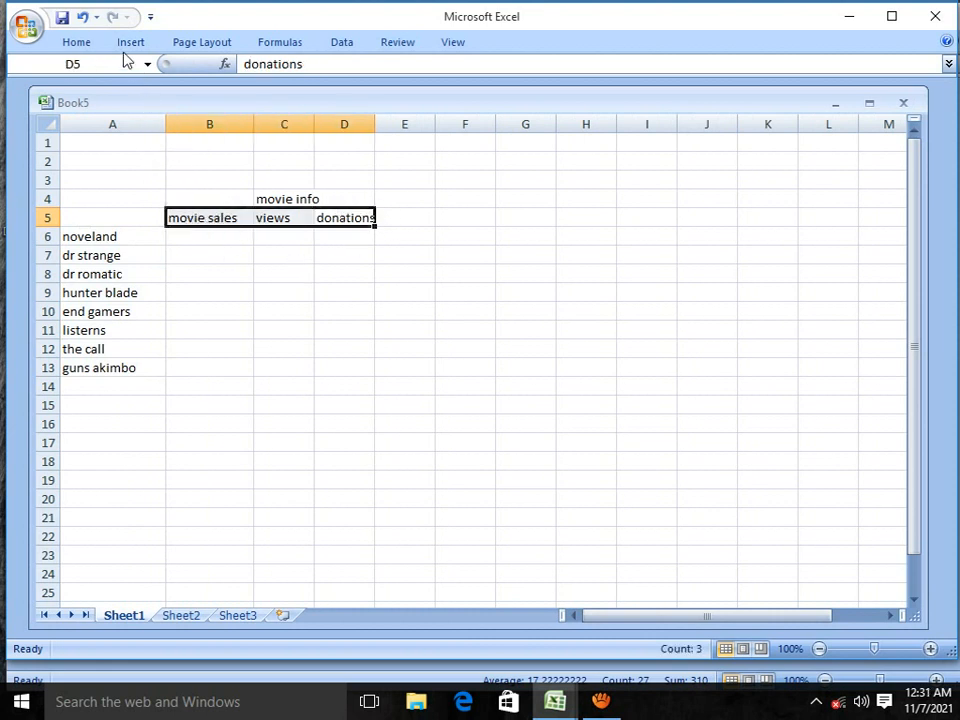
pyautogui.doubleClick(85, 47)
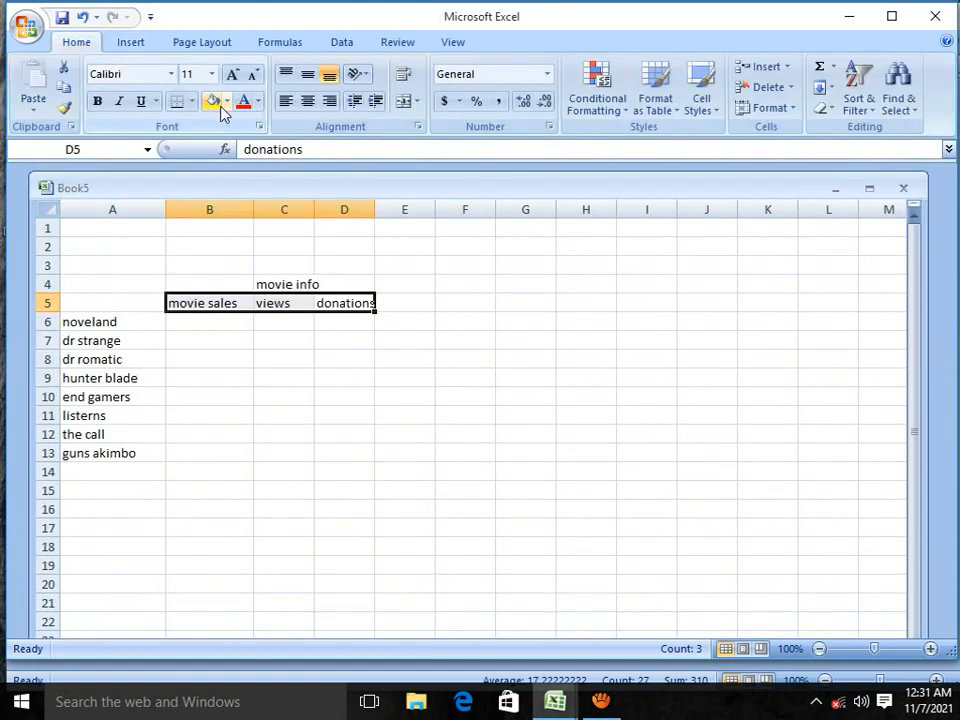
pyautogui.click(227, 102)
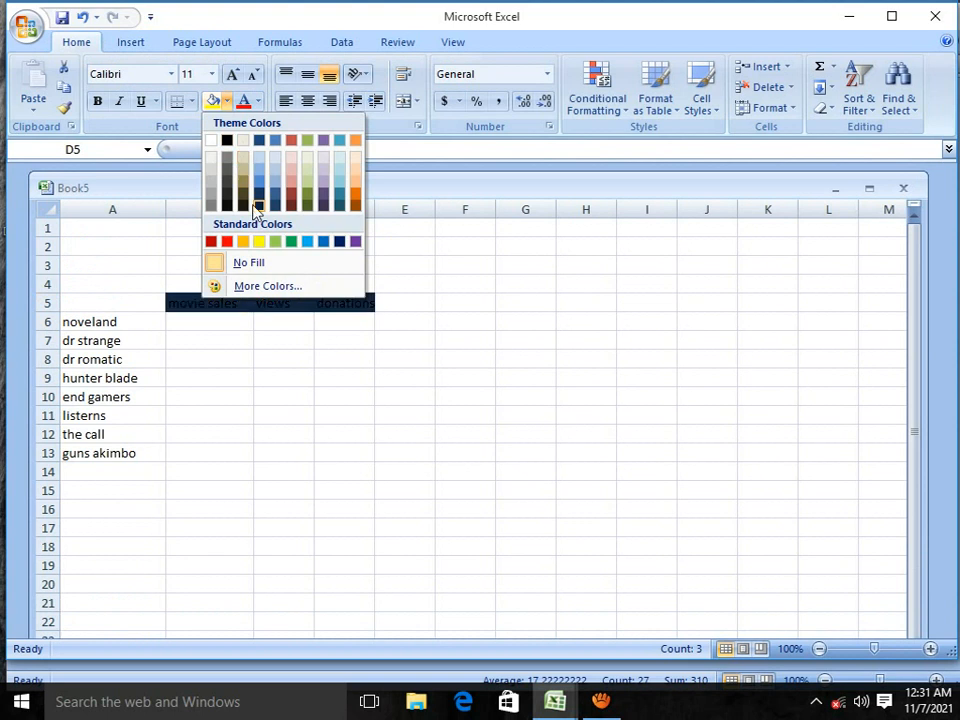
pyautogui.click(227, 141)
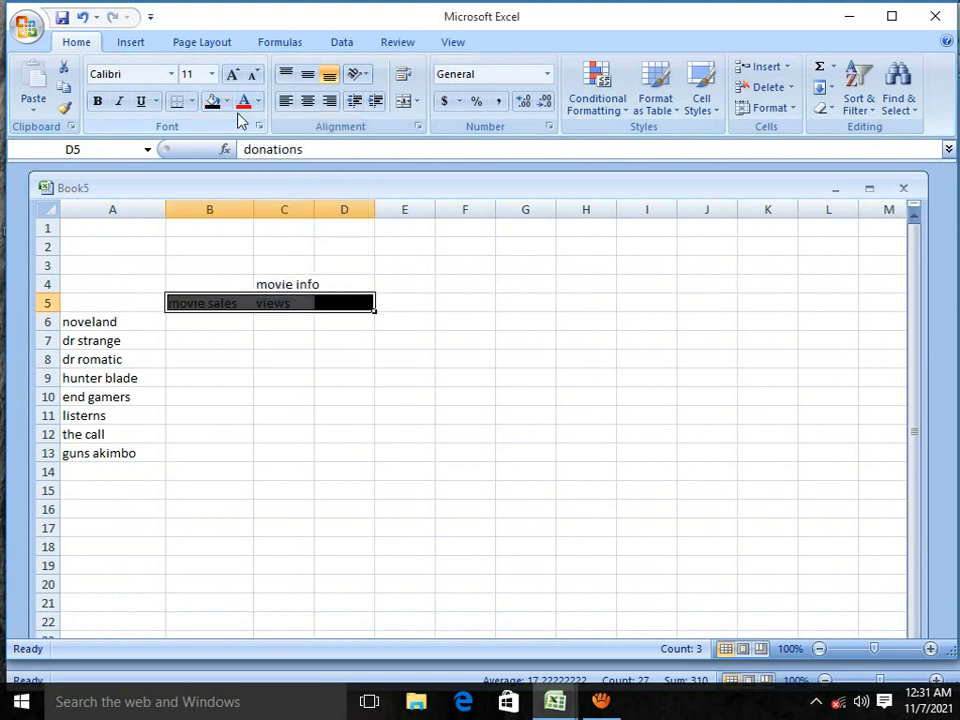
pyautogui.click(257, 107)
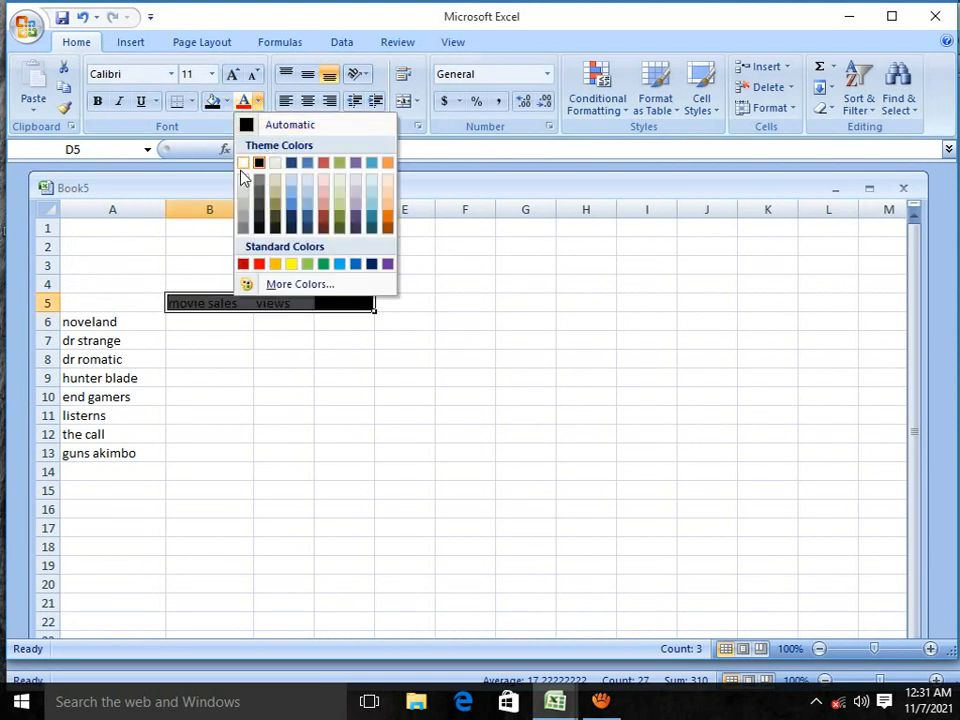
pyautogui.click(251, 161)
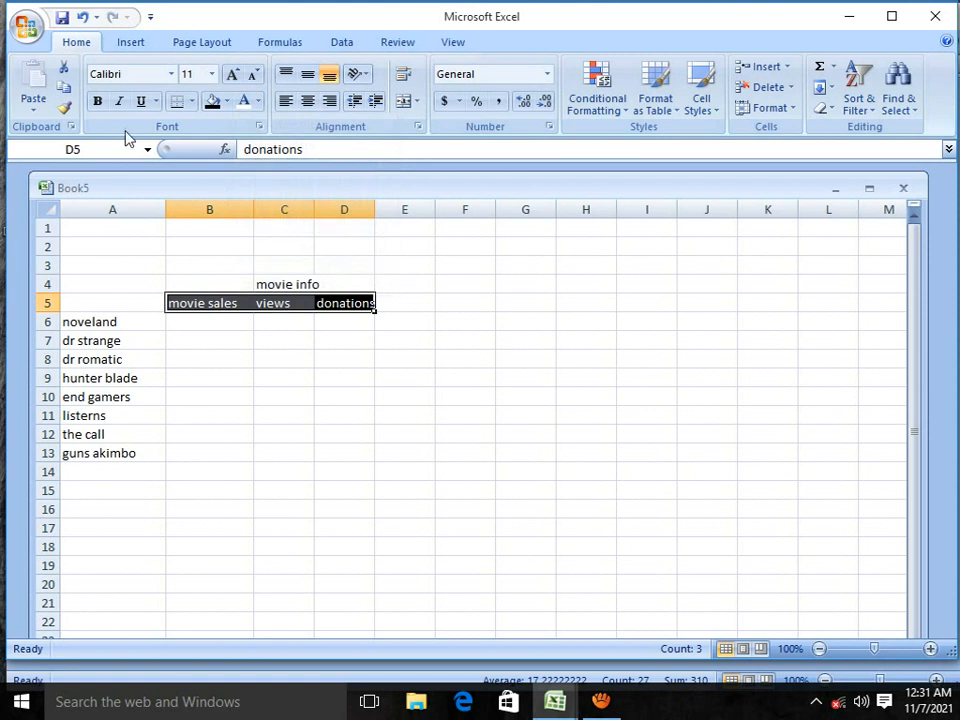
# Step: Increase the font size of headings B5:D5 to 18 and widen columns B, C and D to fit them
pyautogui.click(232, 75)
pyautogui.click(232, 75)
pyautogui.click(232, 75)
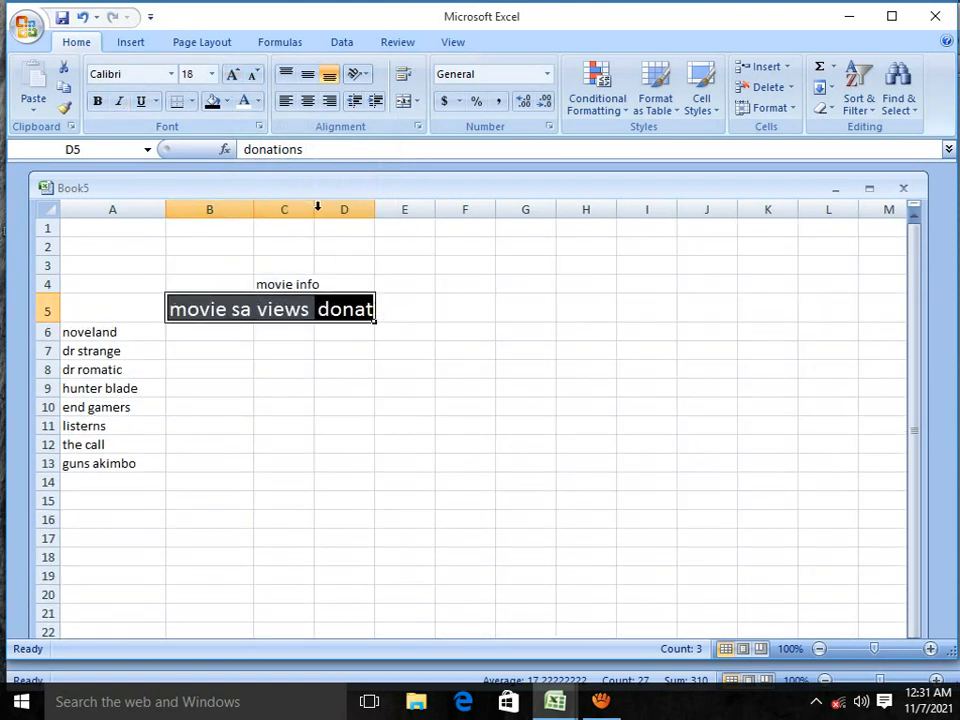
pyautogui.moveTo(314, 209); pyautogui.dragTo(338, 215)
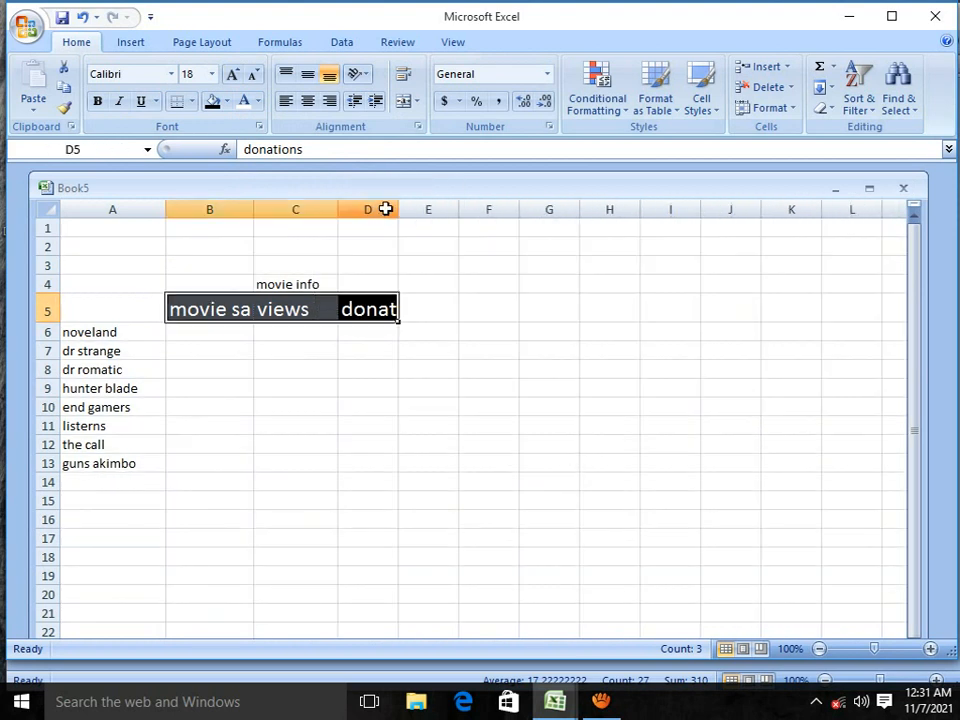
pyautogui.moveTo(396, 208); pyautogui.dragTo(442, 229)
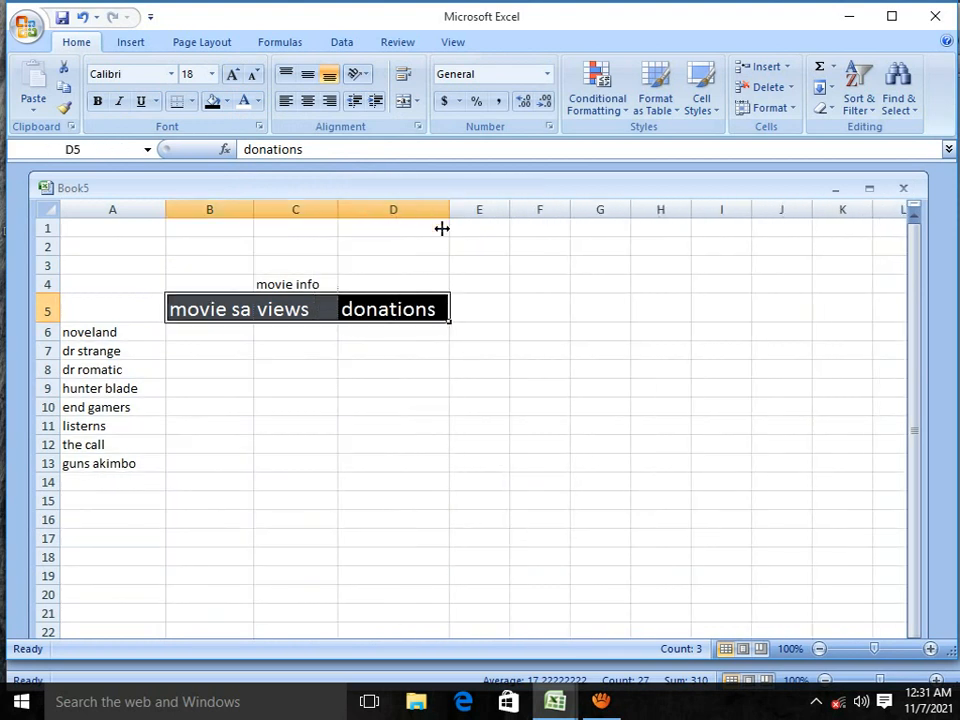
pyautogui.click(193, 338)
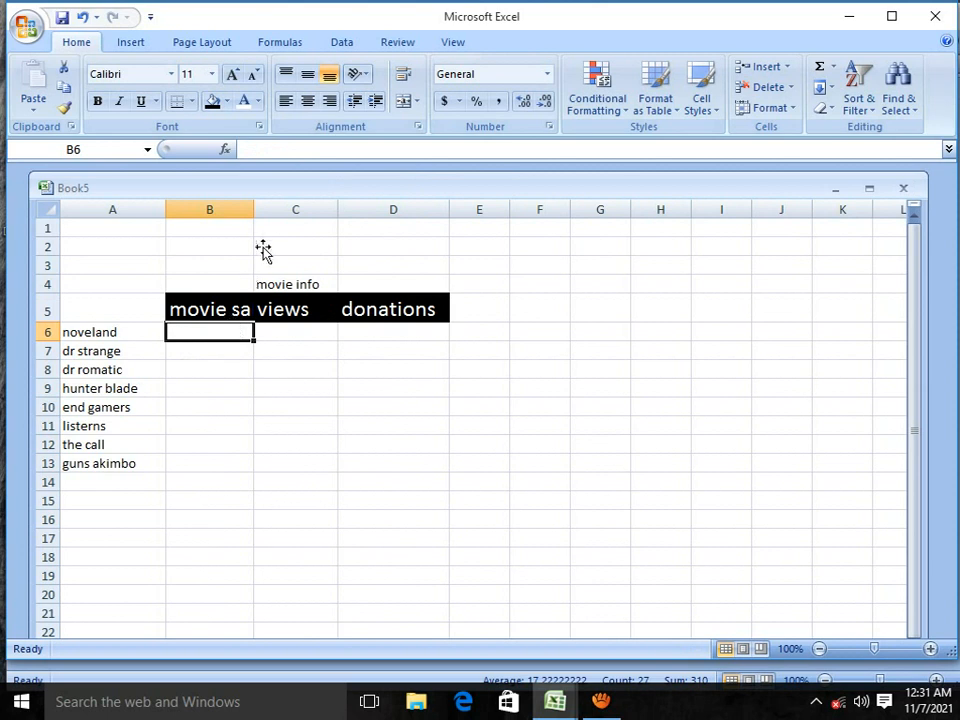
pyautogui.moveTo(254, 209); pyautogui.dragTo(298, 246)
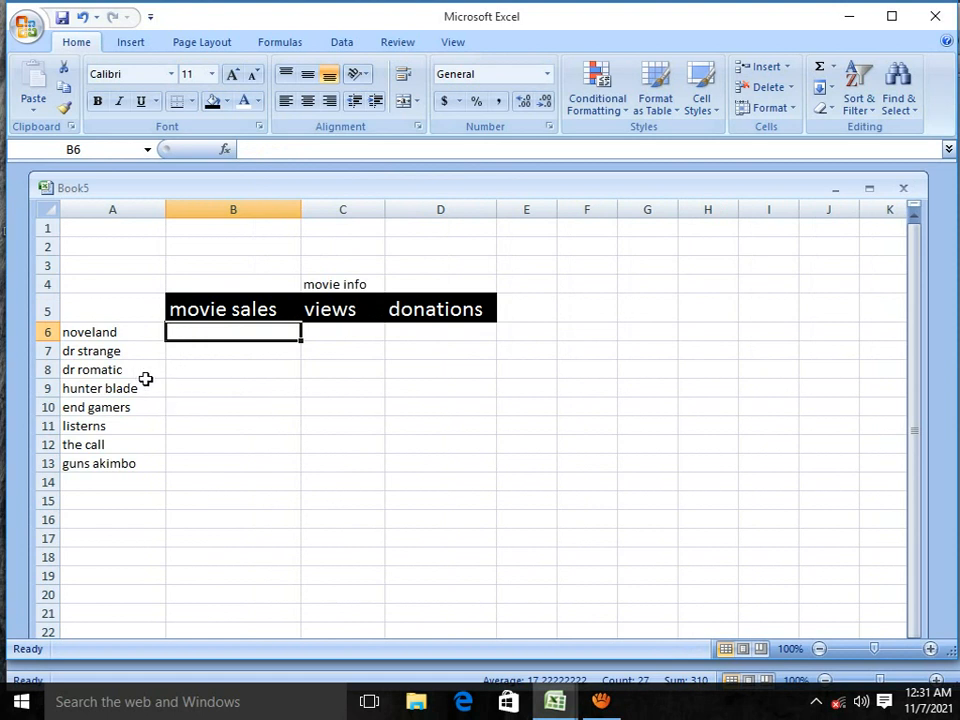
# Step: Format cells A6:A14 with the standard green font color and a dark purple fill
pyautogui.moveTo(118, 334); pyautogui.dragTo(99, 474)
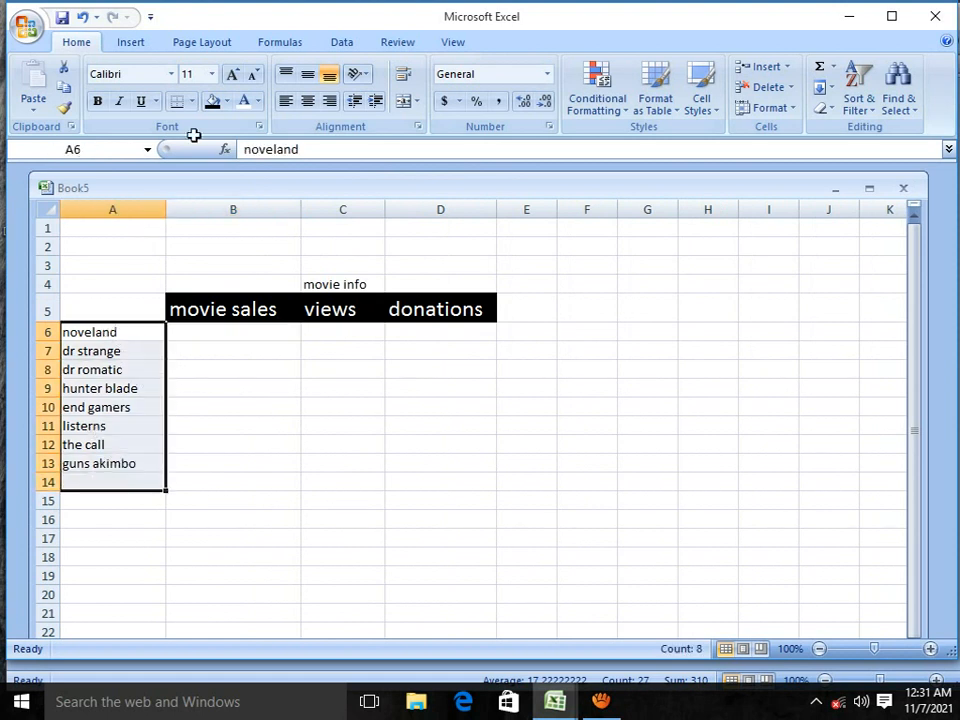
pyautogui.click(258, 102)
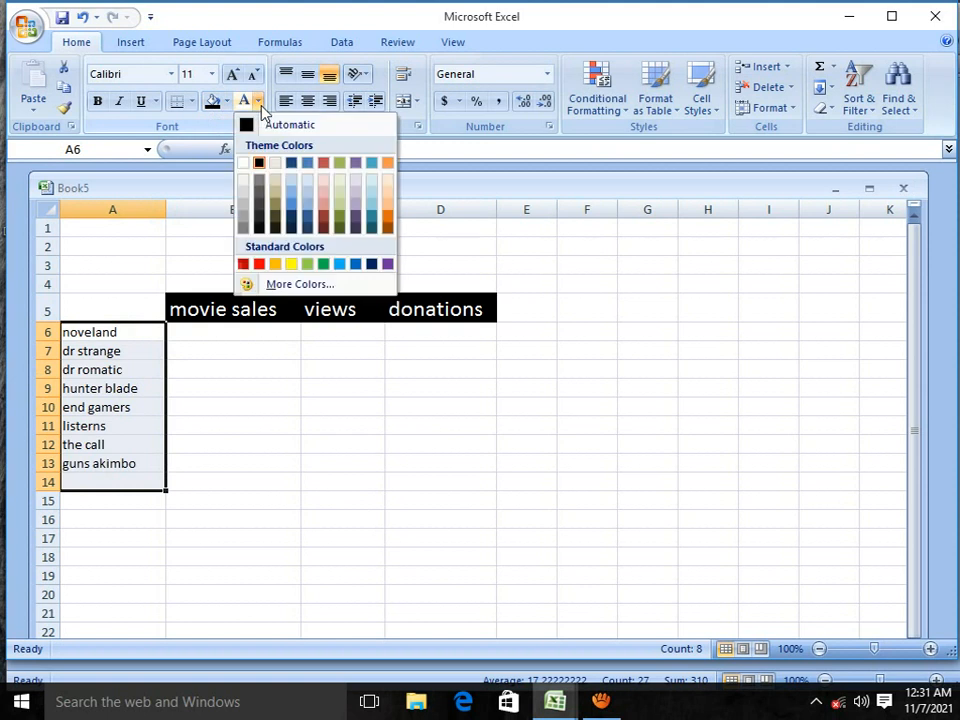
pyautogui.click(324, 265)
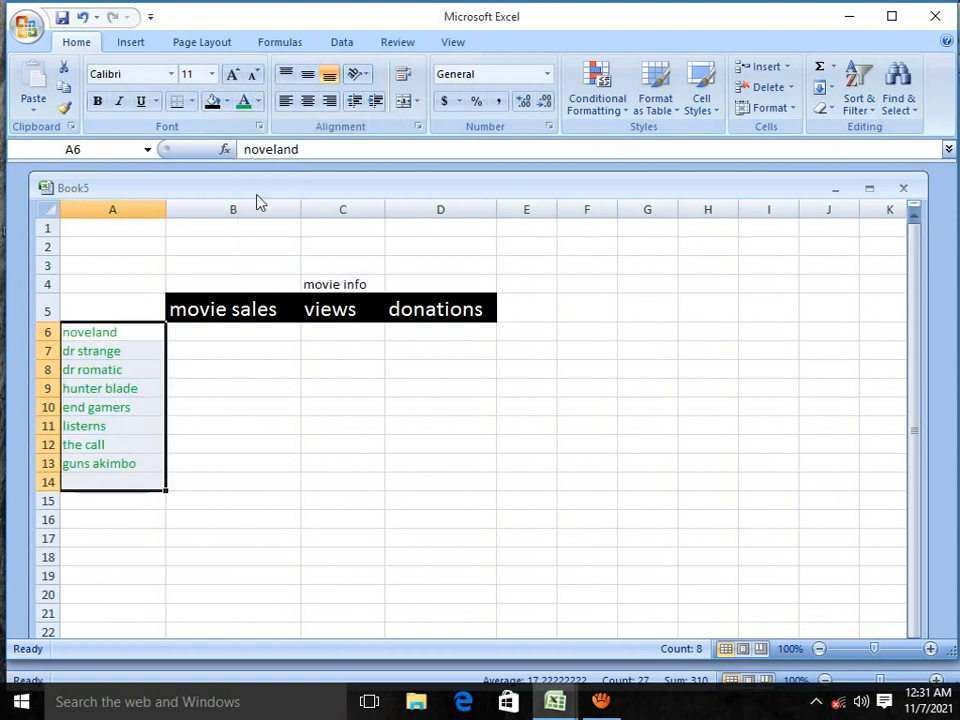
pyautogui.click(227, 102)
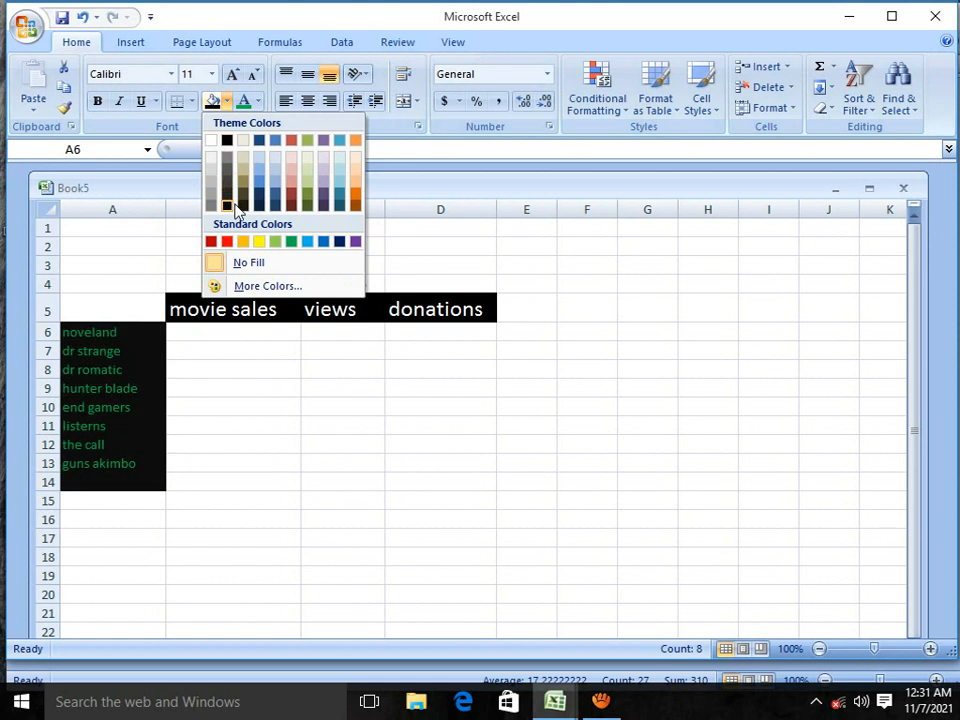
pyautogui.click(324, 205)
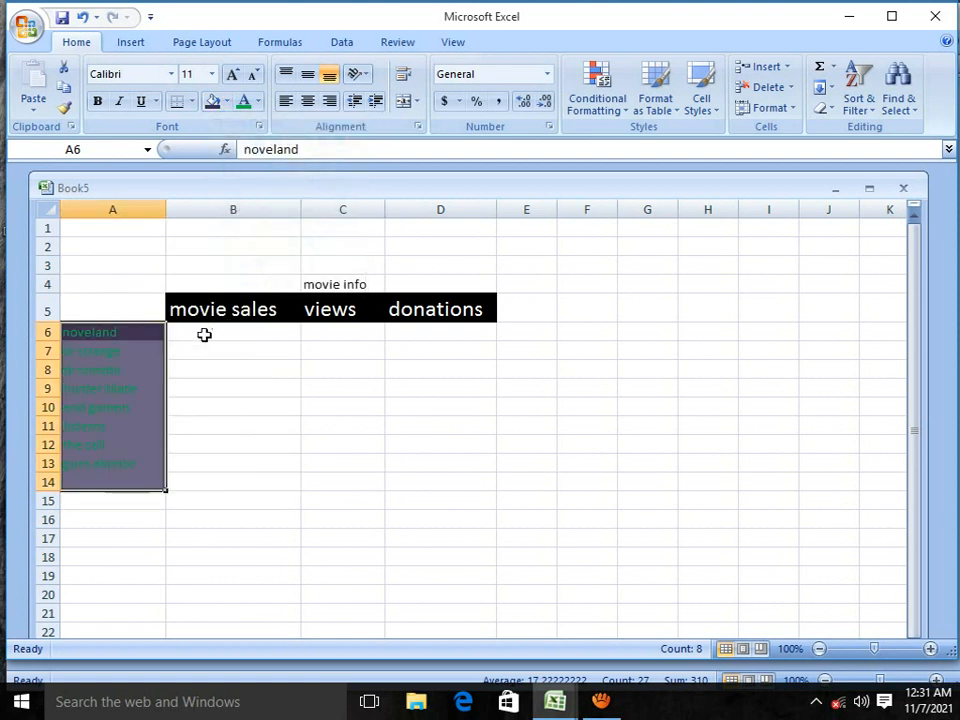
pyautogui.moveTo(204, 334); pyautogui.dragTo(210, 350)
pyautogui.click(191, 336)
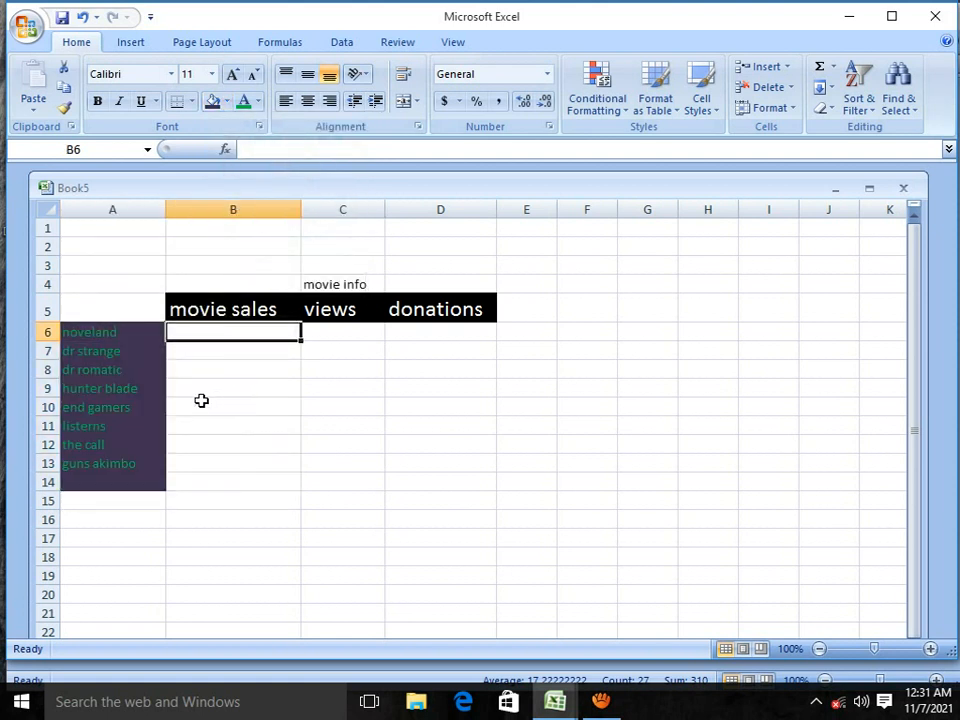
# Step: Increase the font size of the movie titles in A6:A13 to 18
pyautogui.moveTo(101, 332); pyautogui.dragTo(102, 460)
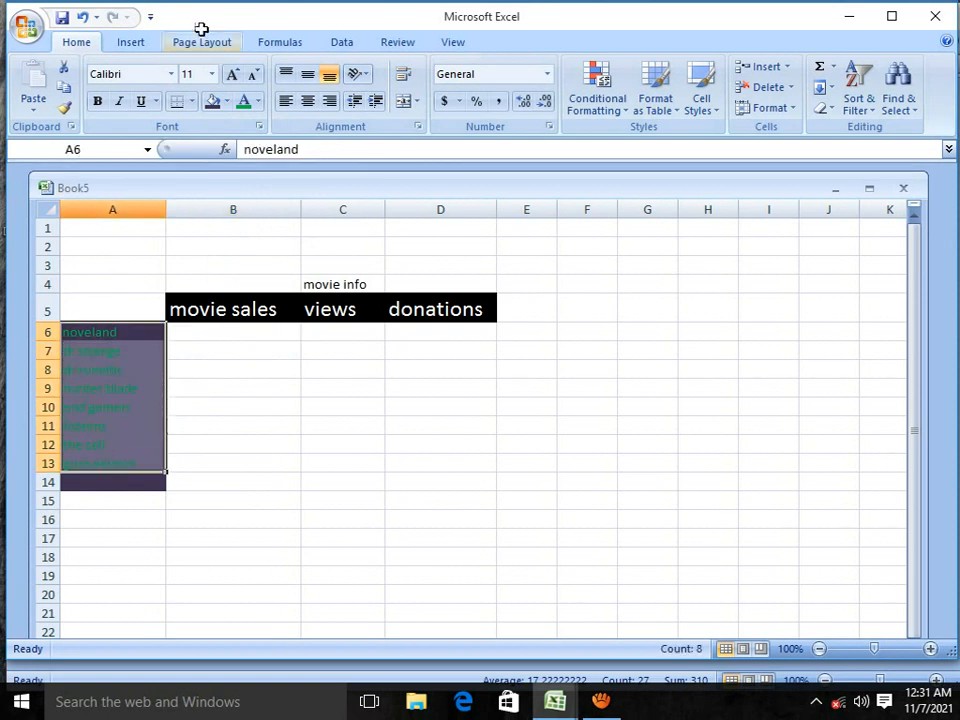
pyautogui.click(235, 80)
pyautogui.click(235, 80)
pyautogui.click(235, 80)
pyautogui.click(235, 80)
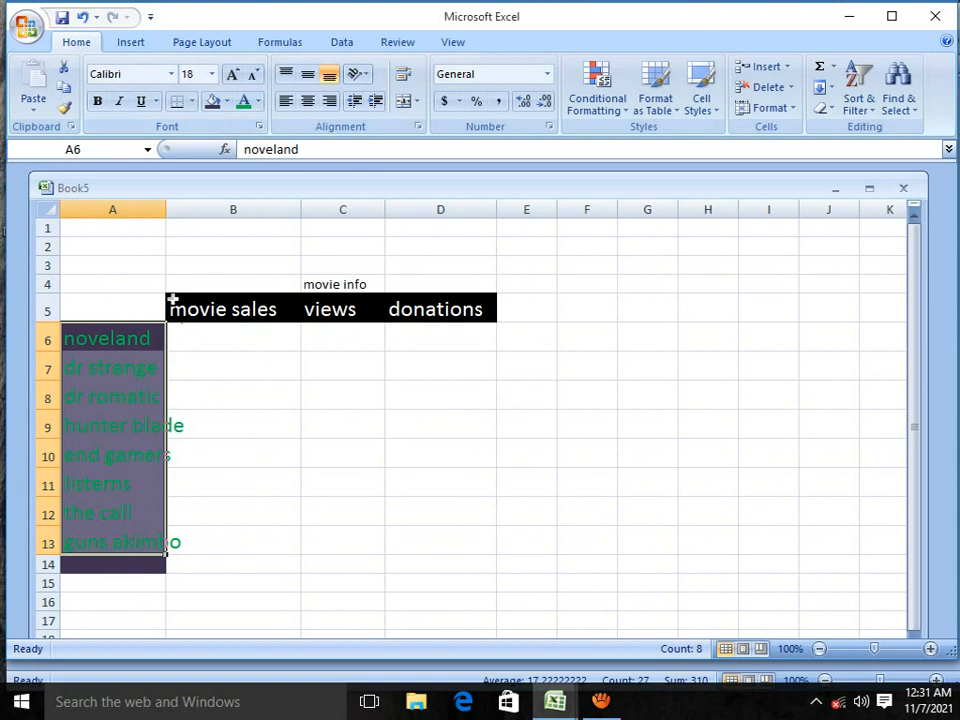
# Step: Widen column A to fit the movie titles and enter 7, 10 and 4 in B6:D6 for noveland
pyautogui.moveTo(166, 209); pyautogui.dragTo(206, 212)
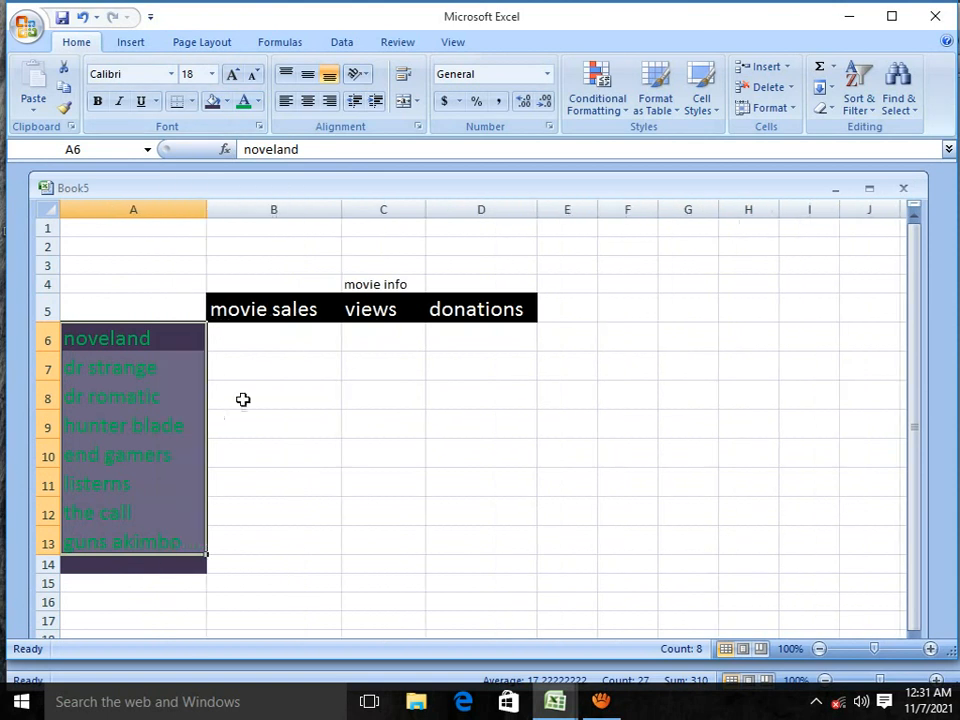
pyautogui.click(238, 333)
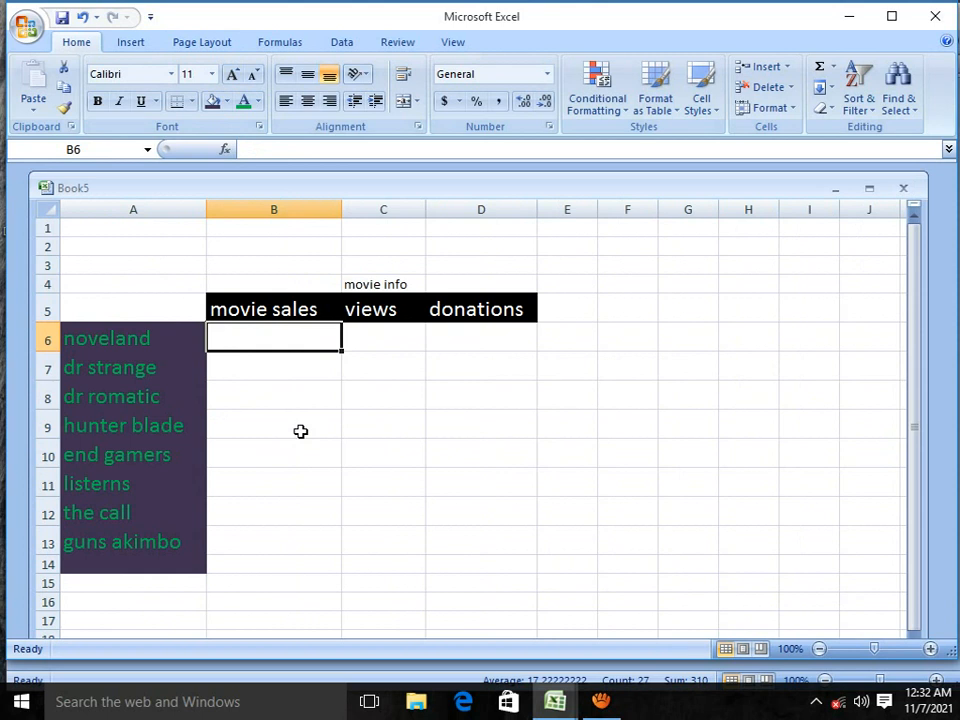
pyautogui.write('7')
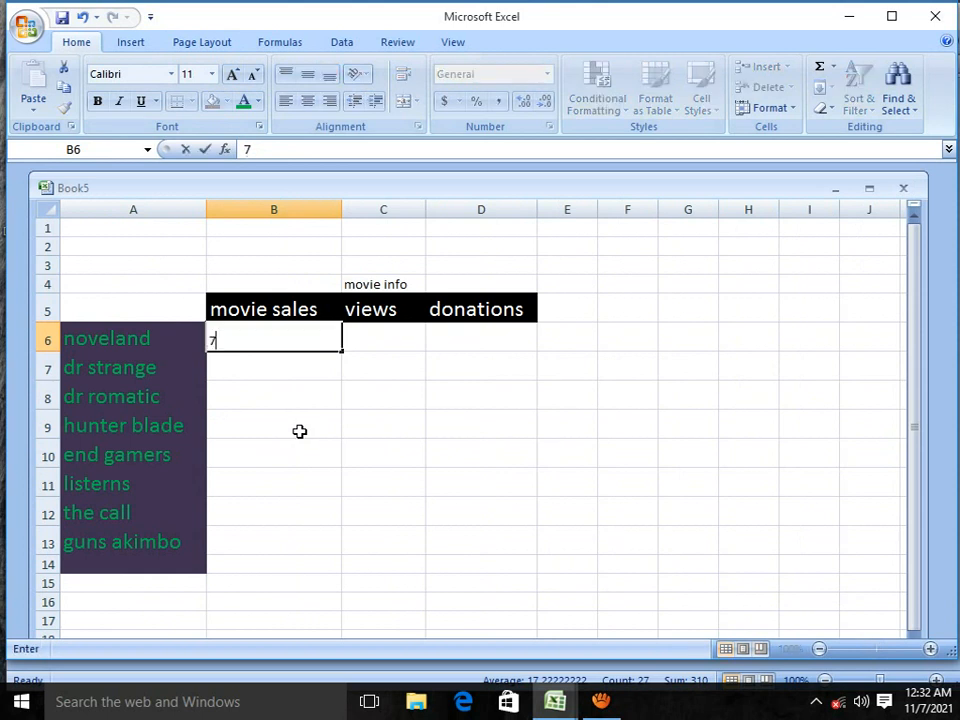
pyautogui.click(383, 346)
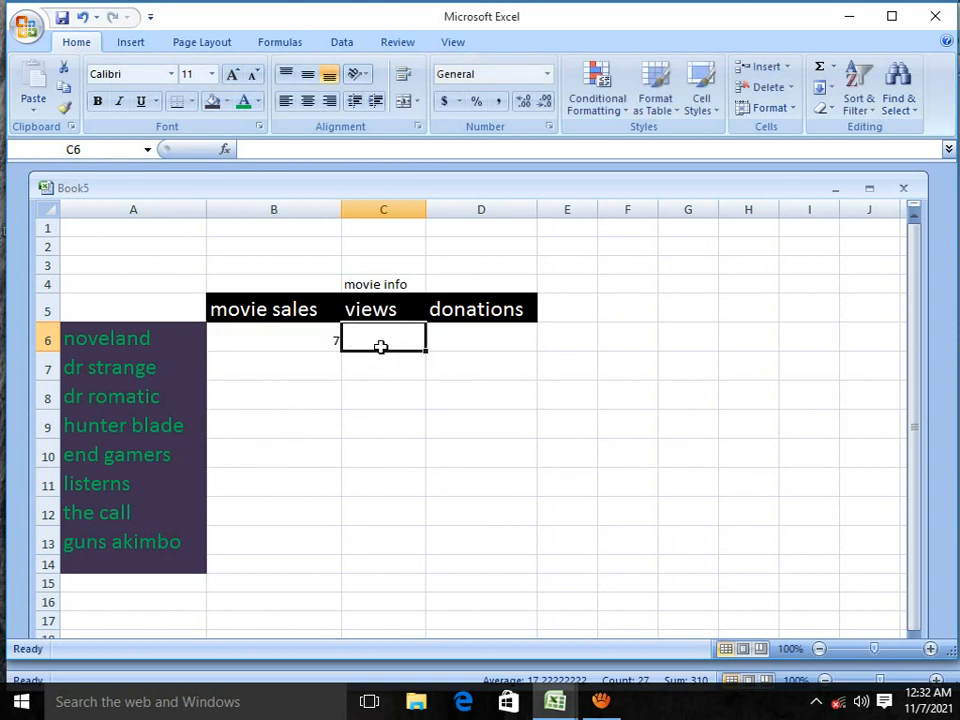
pyautogui.write('10')
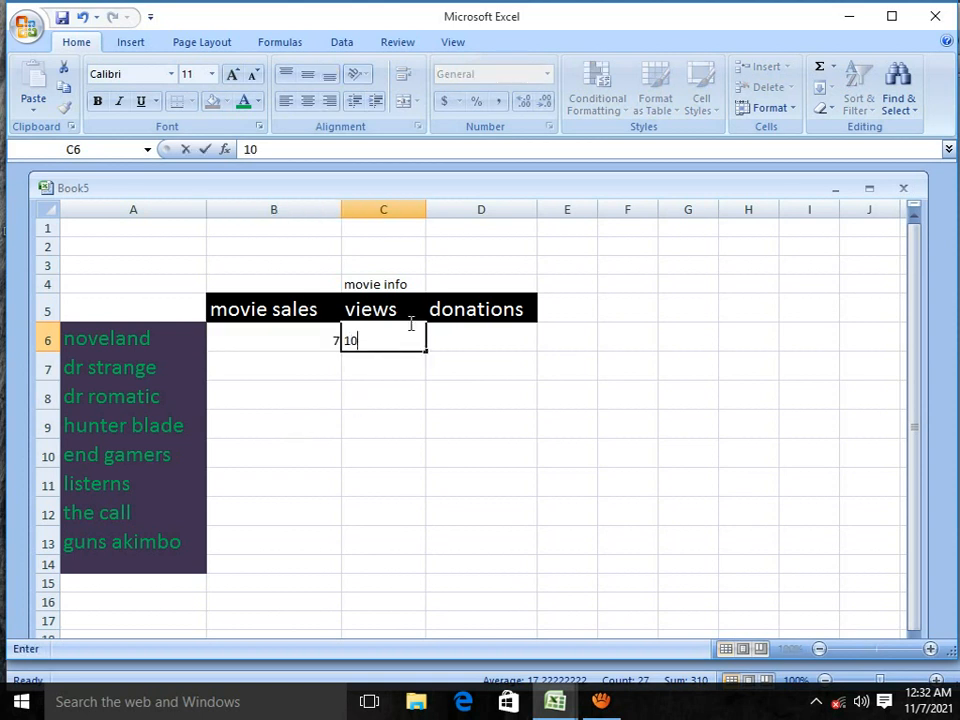
pyautogui.click(460, 339)
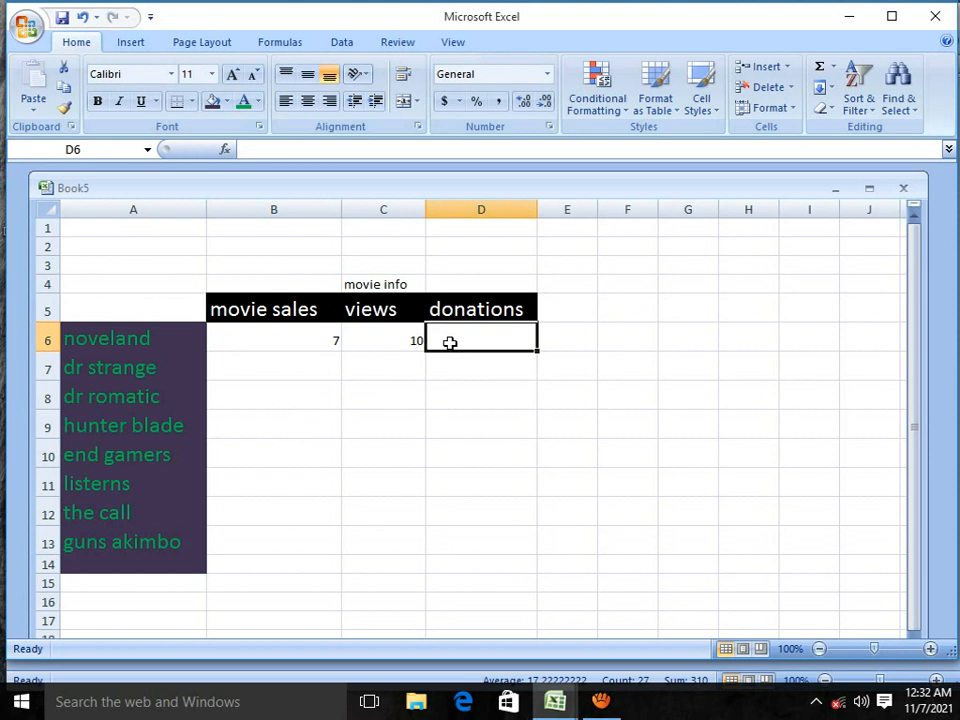
pyautogui.write('4')
# Step: Enter 7 movie sales, 10 views and 2 donations for dr strange in B7:D7
pyautogui.click(281, 369)
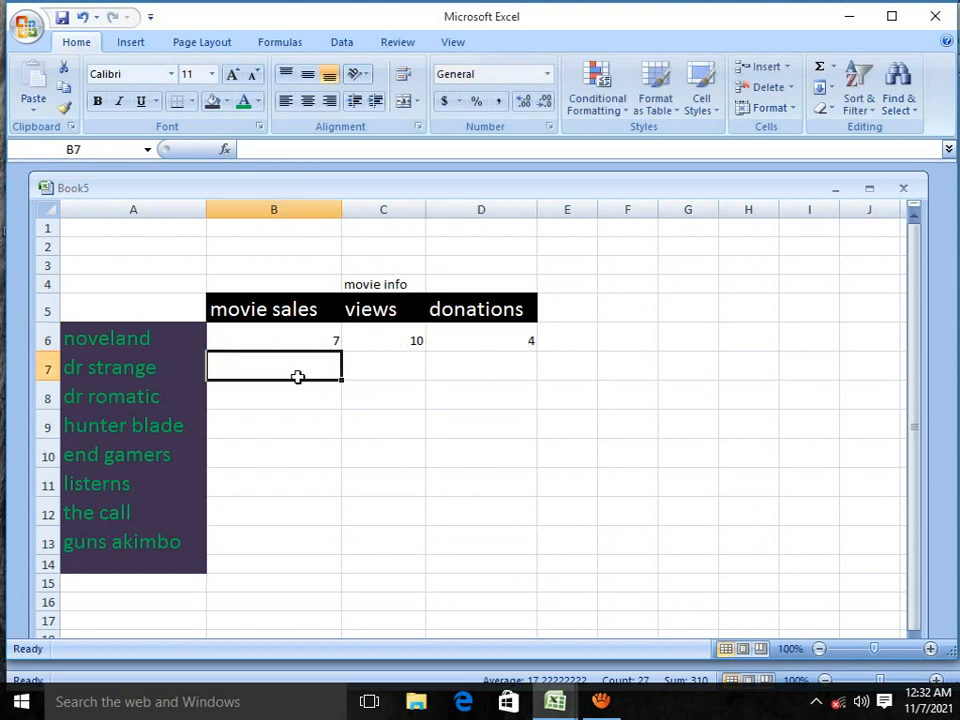
pyautogui.write('7')
pyautogui.click(399, 372)
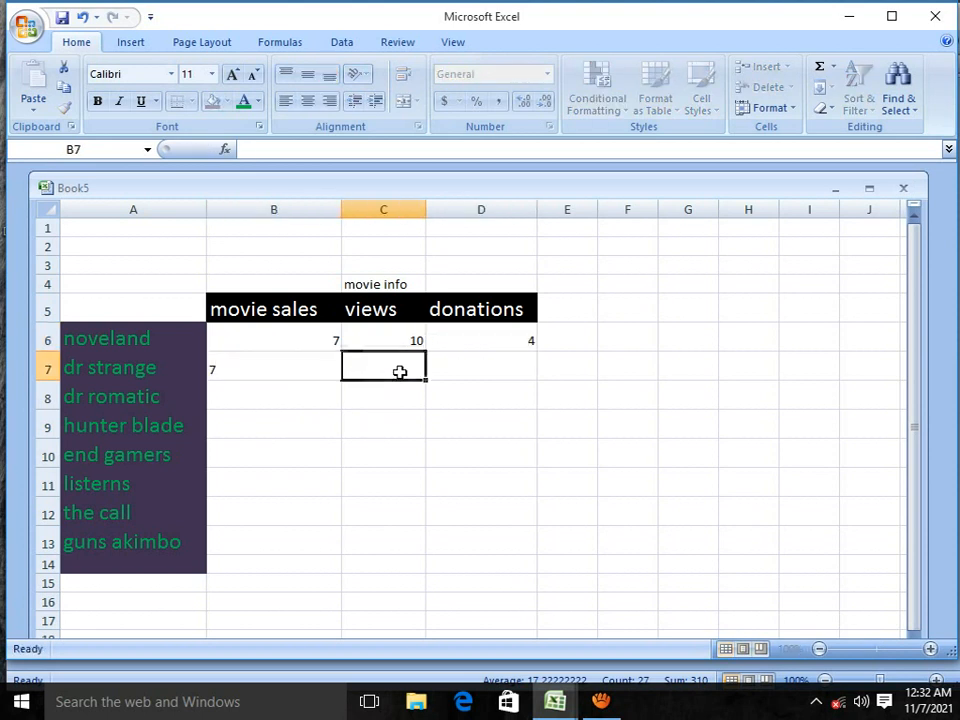
pyautogui.write('10')
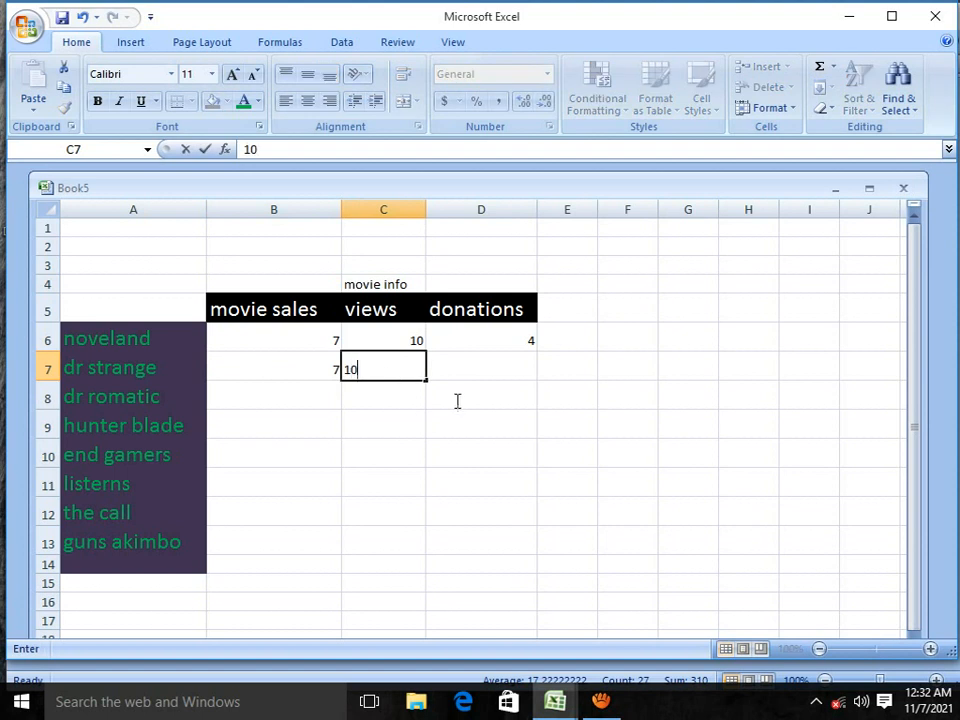
pyautogui.click(493, 371)
pyautogui.write('2')
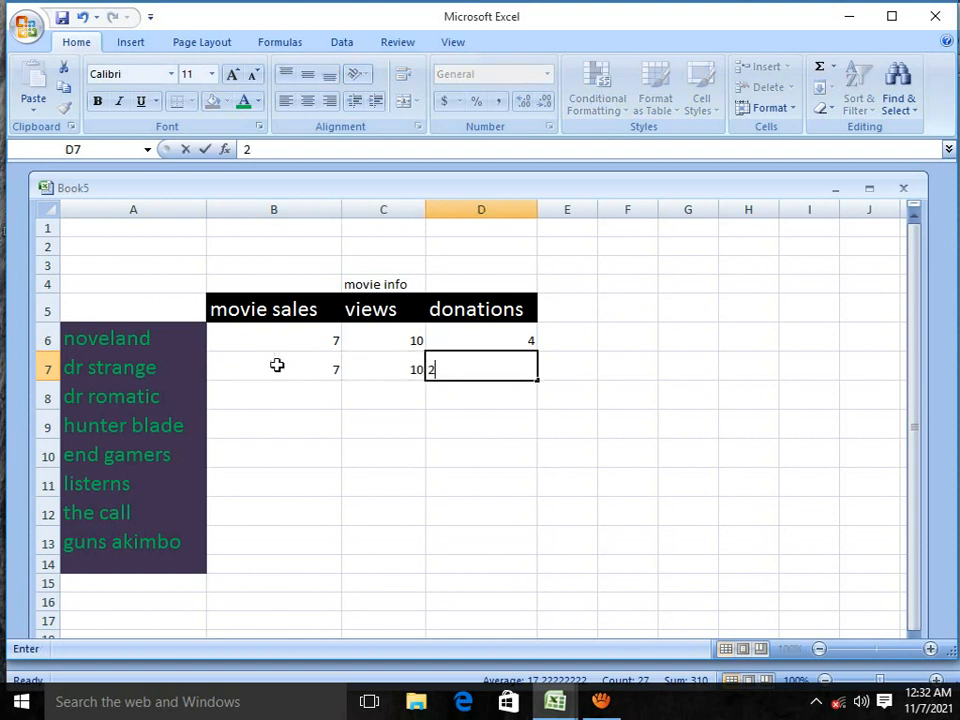
# Step: Enter 13 movie sales, 2 views and 5 donations for dr romatic in B8:D8
pyautogui.click(300, 398)
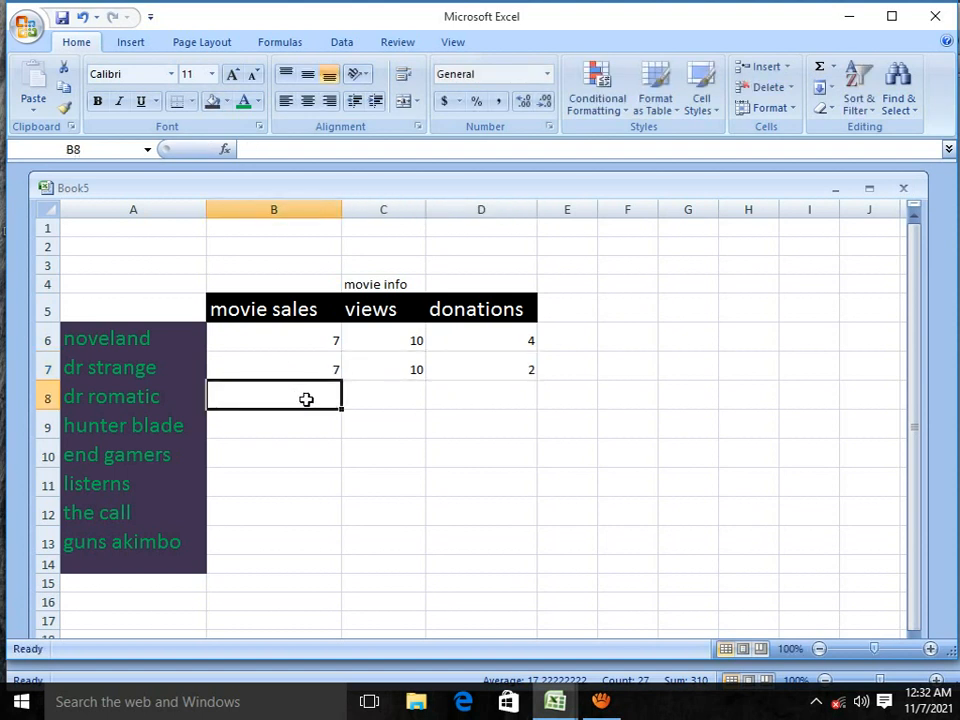
pyautogui.write('13')
pyautogui.click(407, 398)
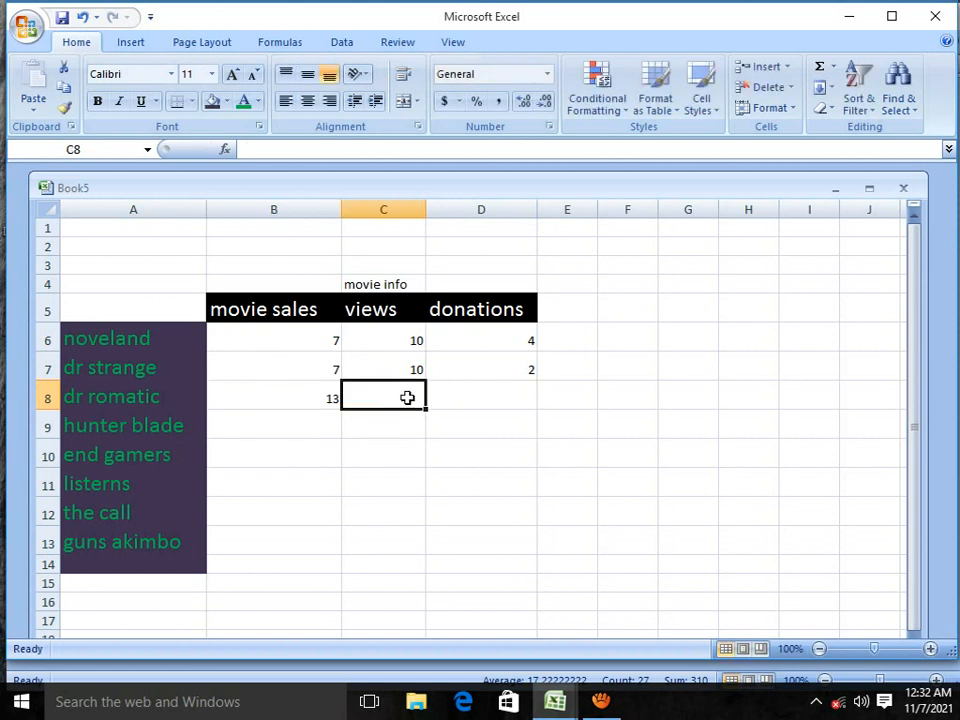
pyautogui.write('2')
pyautogui.click(476, 392)
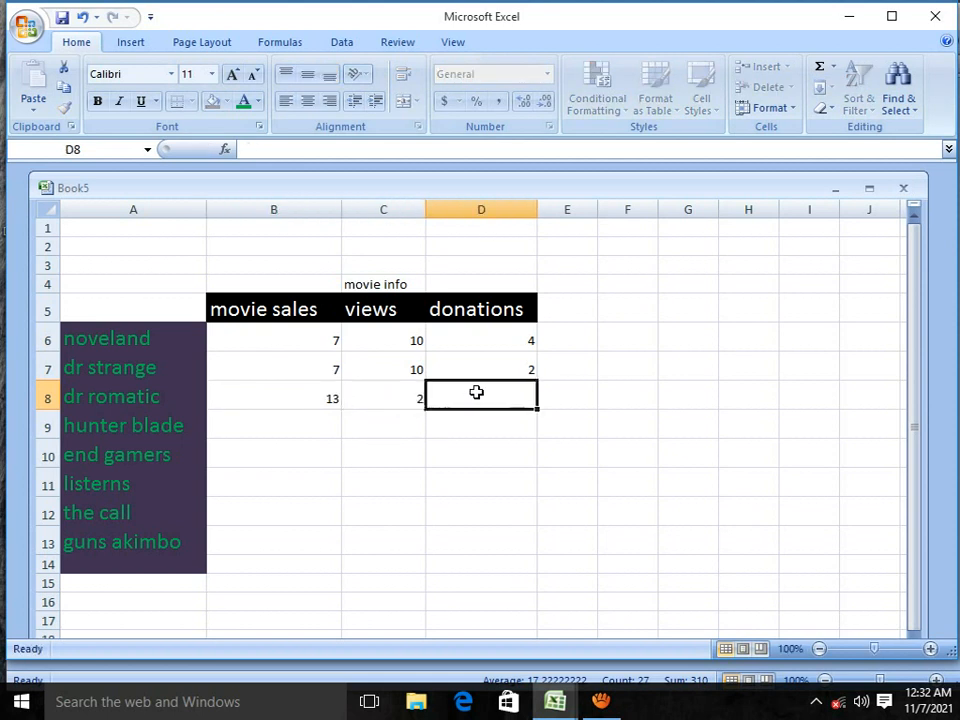
pyautogui.write('5')
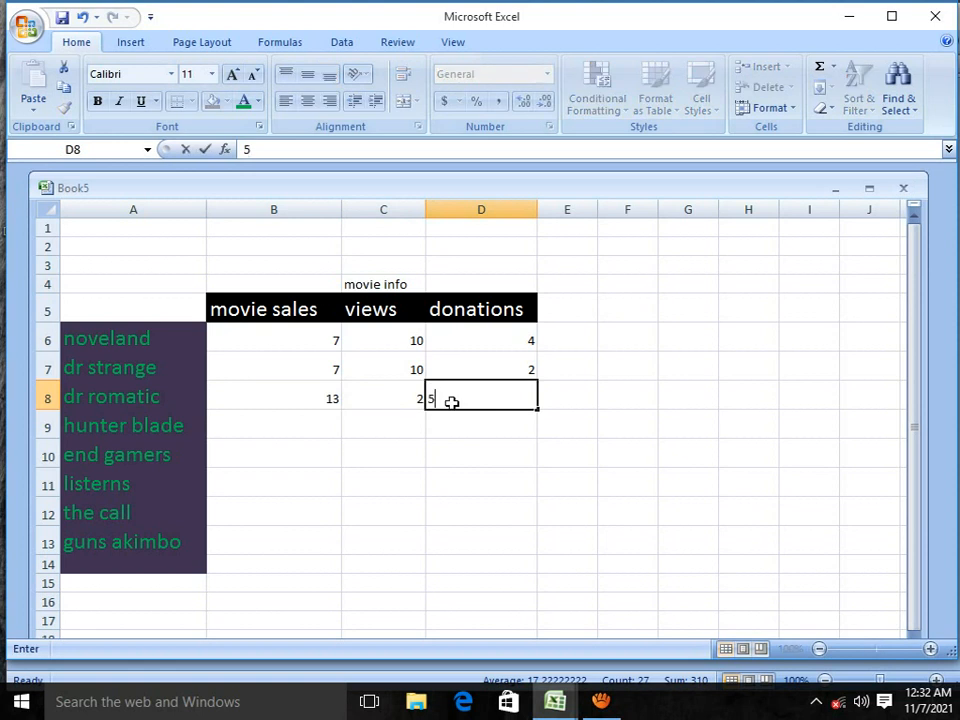
# Step: Enter movie sales of 20 for hunter blade in B9 and 10 for end gamers in B10
pyautogui.click(321, 426)
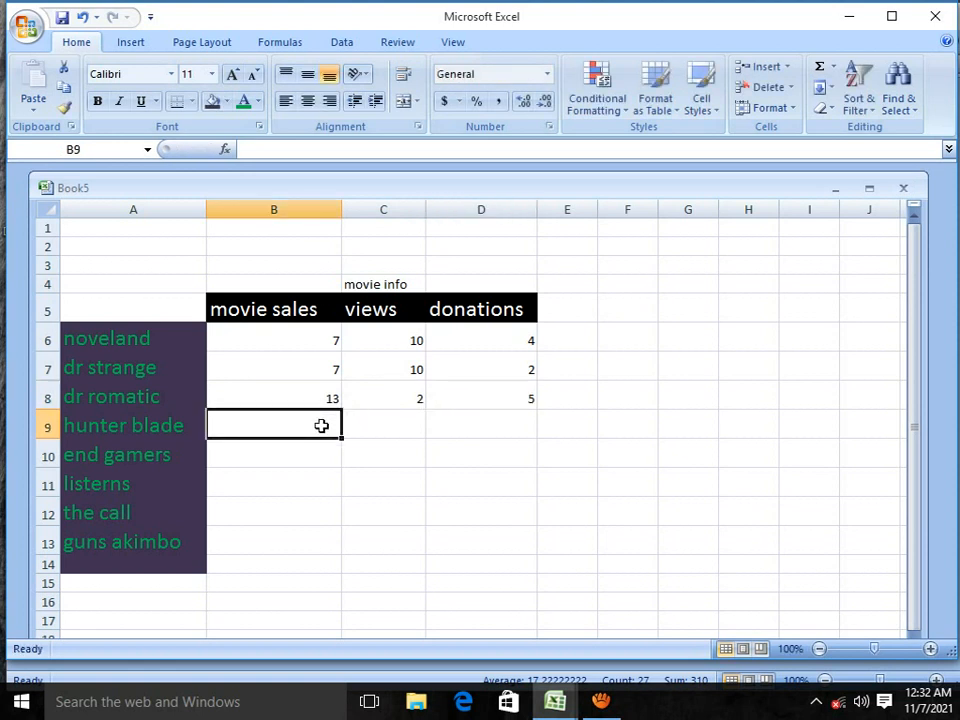
pyautogui.write('20')
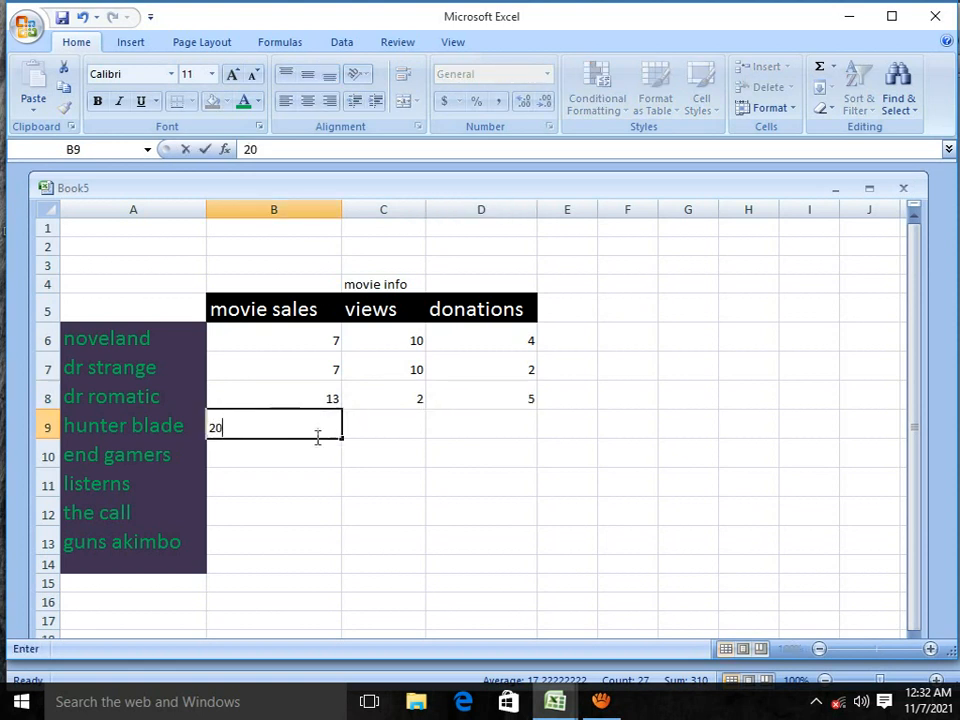
pyautogui.click(293, 448)
pyautogui.write('10')
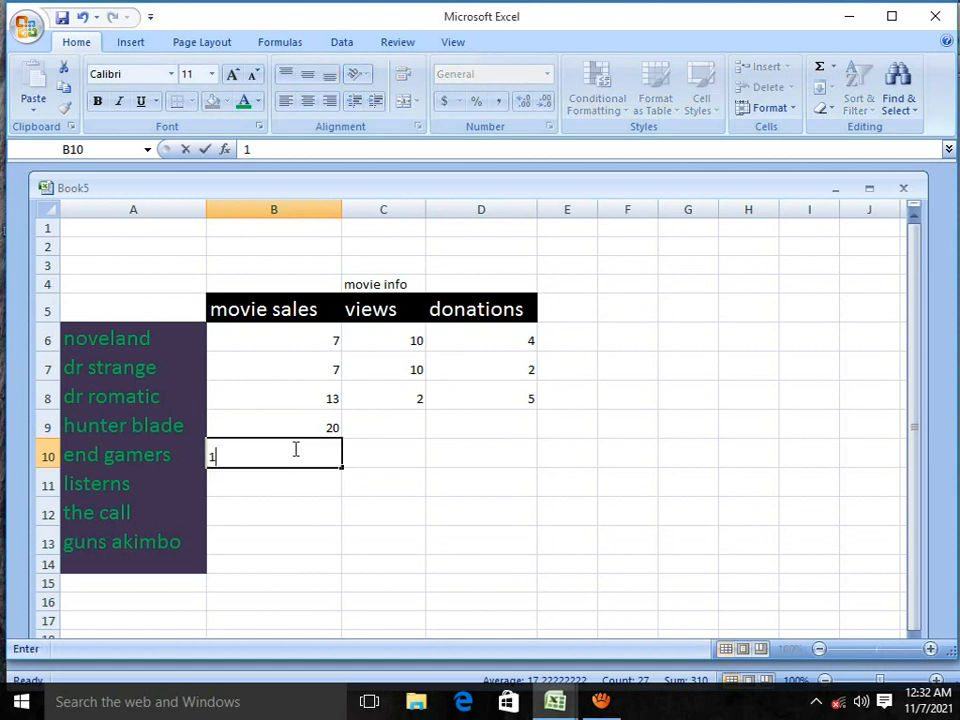
# Step: Enter views and donations of 2 and 6 for hunter blade in C9:D9, and 10 and 5 for end gamers in C10:D10
pyautogui.click(399, 420)
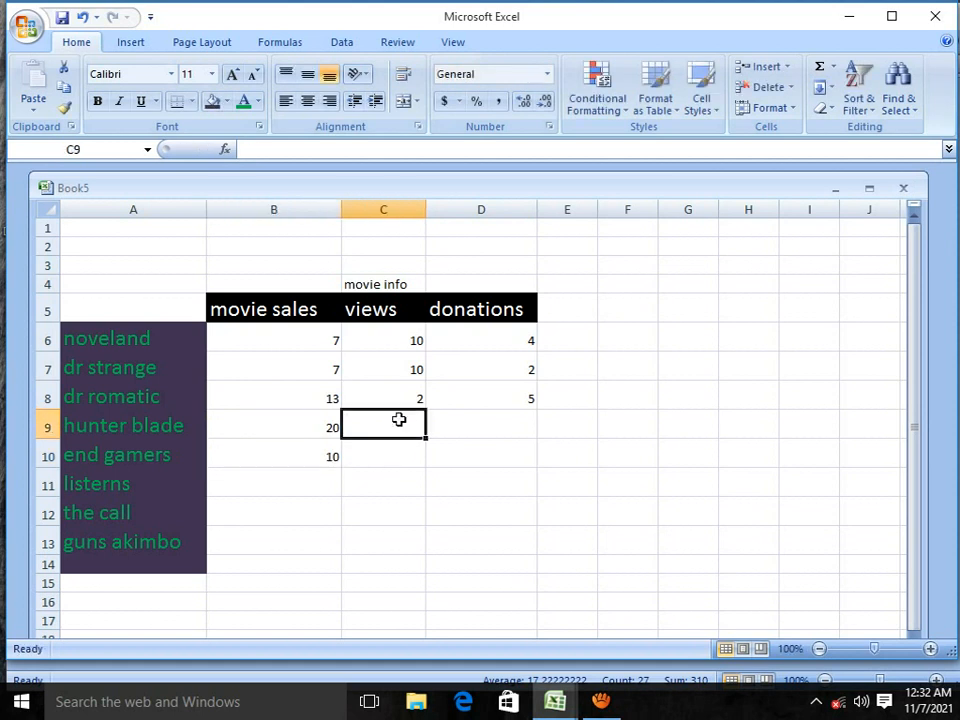
pyautogui.write('2')
pyautogui.click(479, 432)
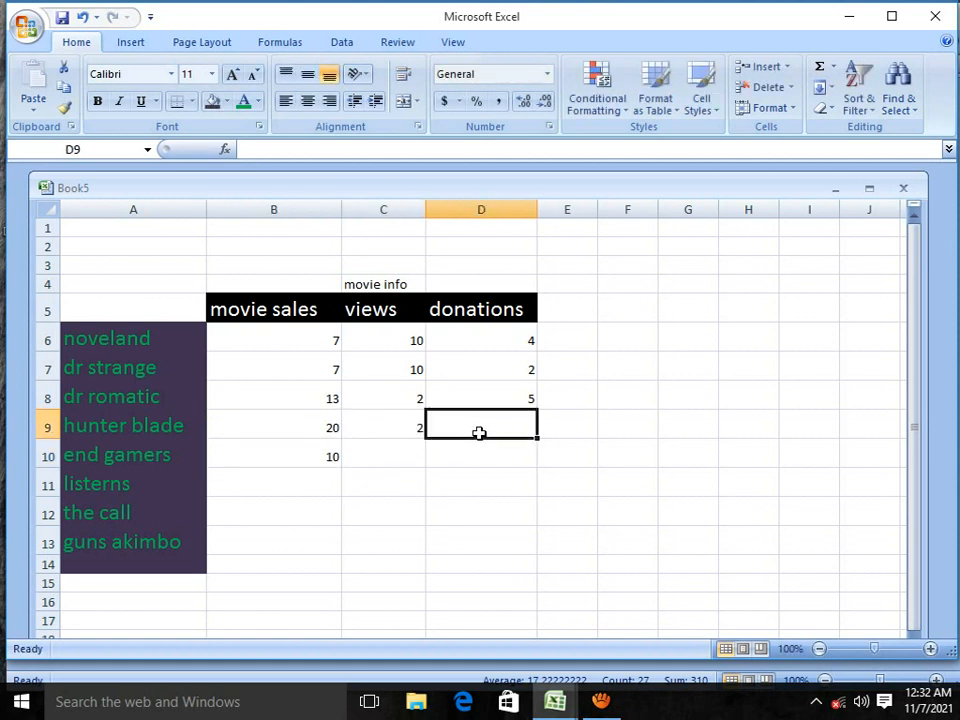
pyautogui.write('6')
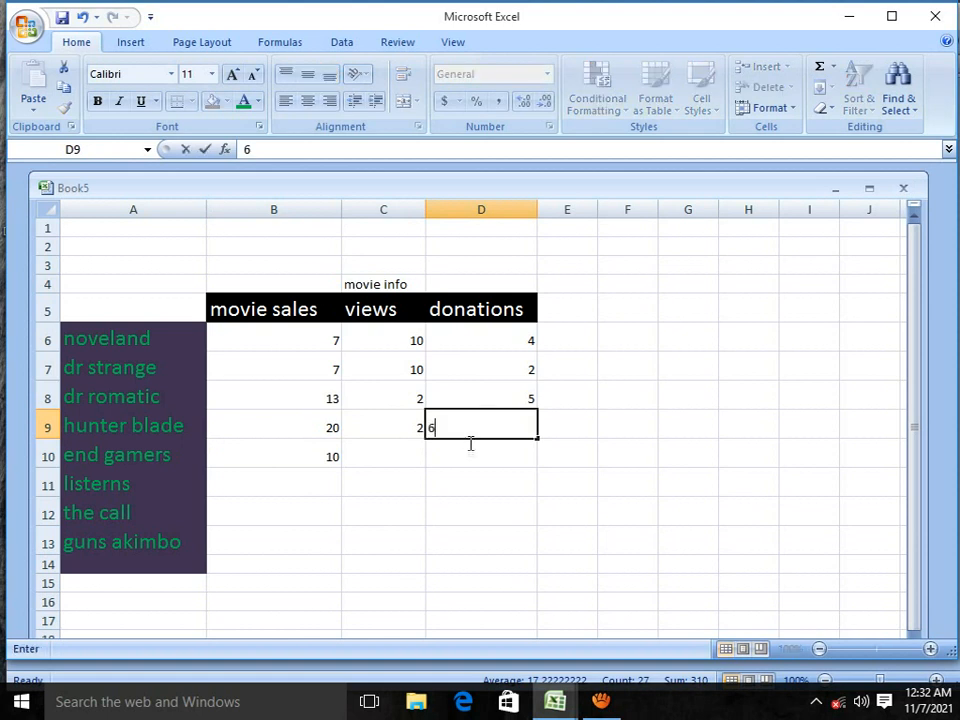
pyautogui.click(401, 454)
pyautogui.write('10')
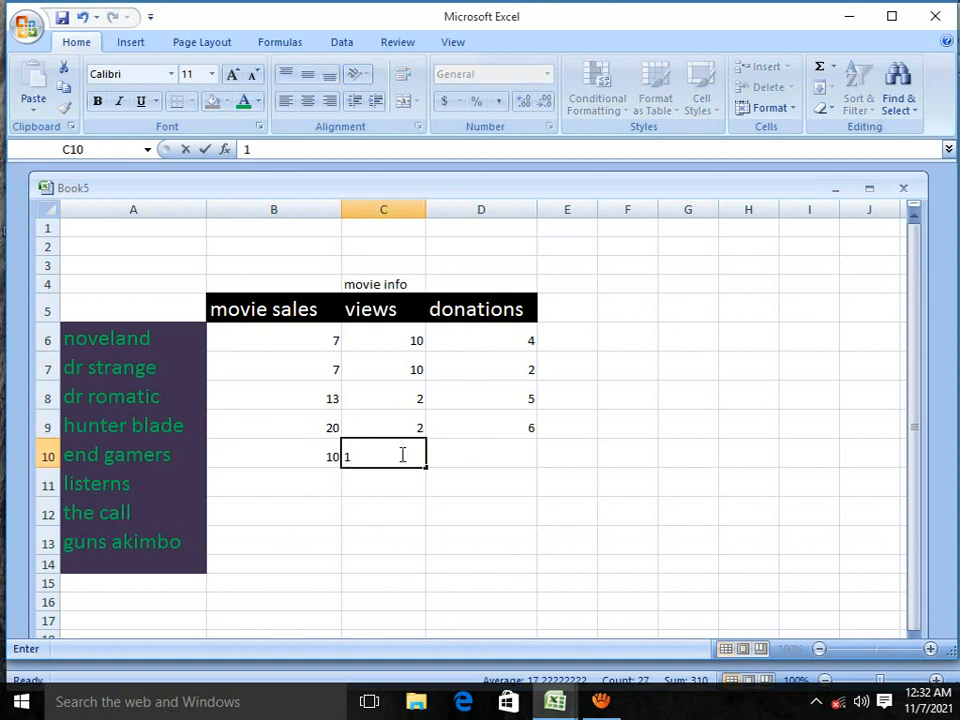
pyautogui.click(484, 462)
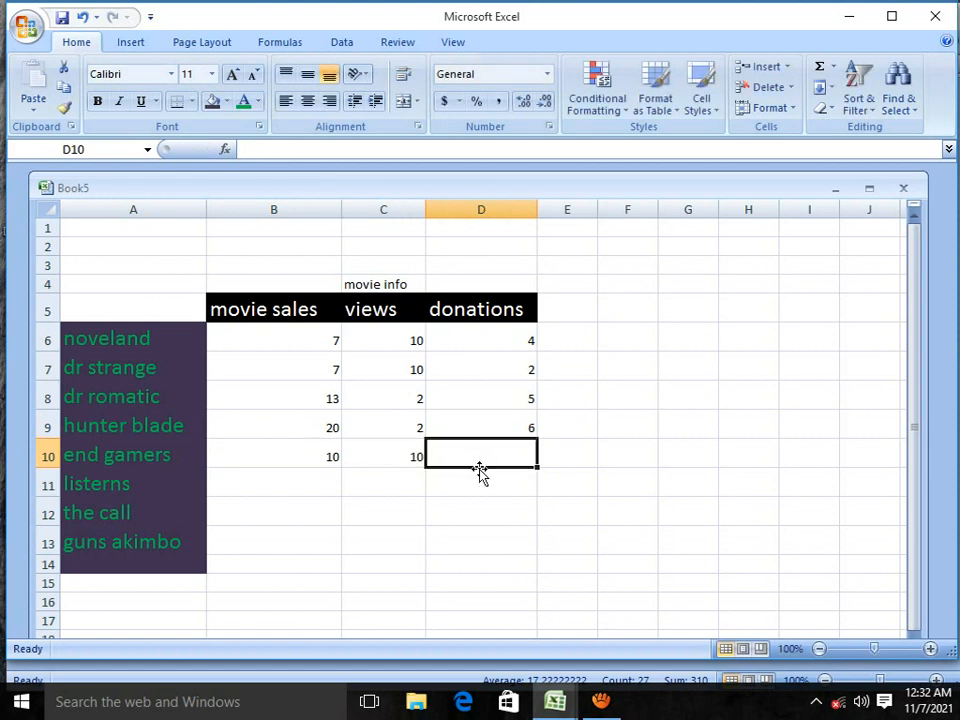
pyautogui.write('5')
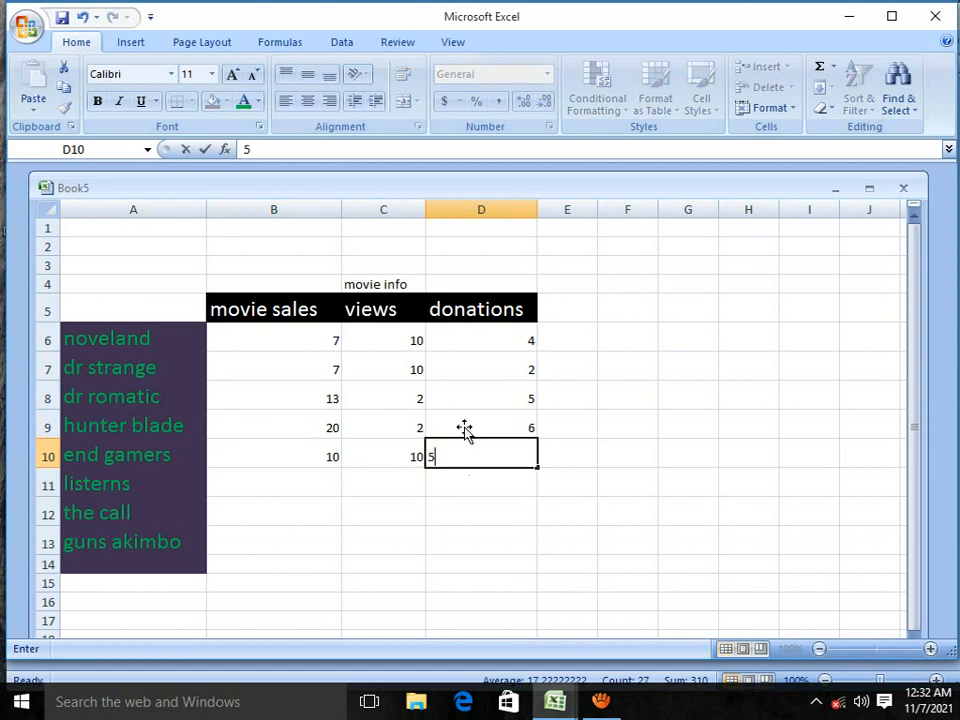
# Step: Change the dr romatic views in C8 to 20 and the dr strange donations in D7 to 20
pyautogui.click(414, 401)
pyautogui.write('20')
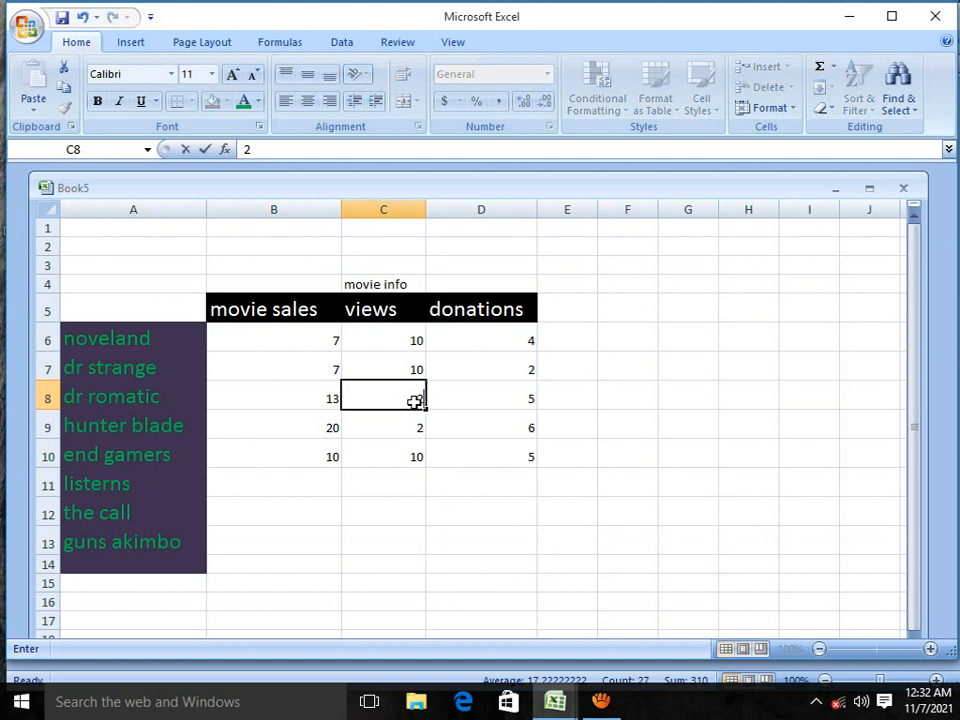
pyautogui.click(521, 368)
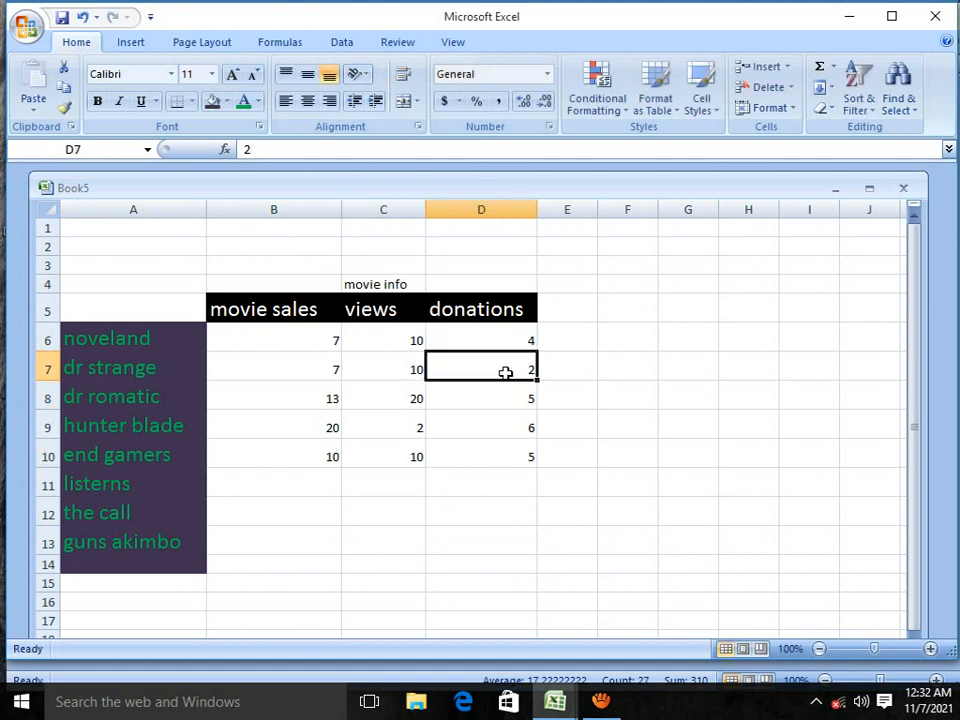
pyautogui.write('20')
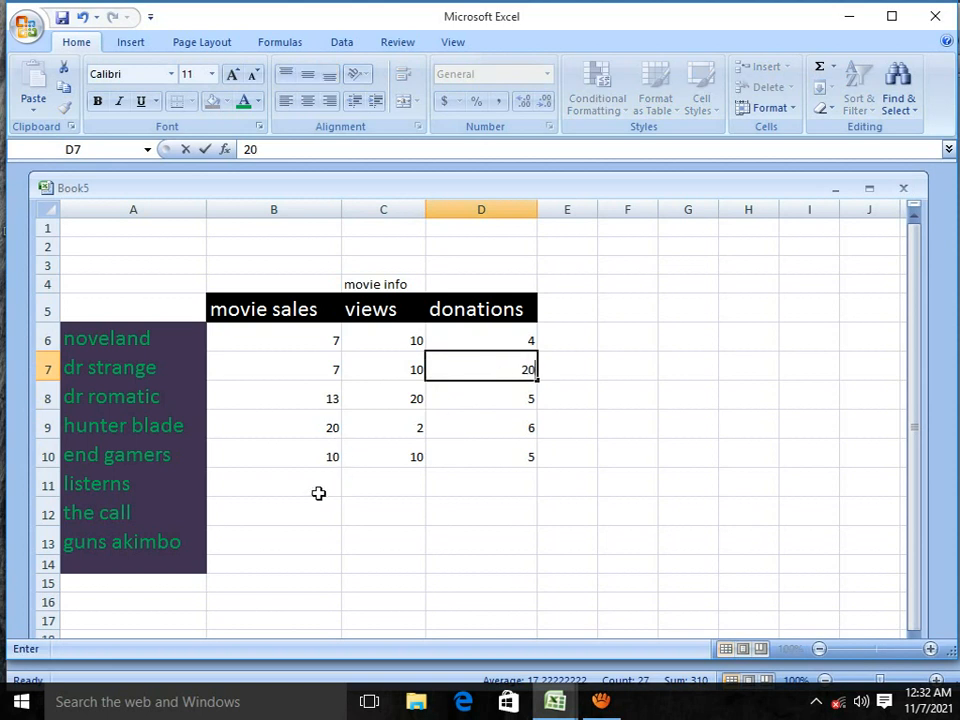
# Step: Enter movie sales of 15 for listerns, 5 for the call and 8 for guns akimbo in B11:B13
pyautogui.click(318, 495)
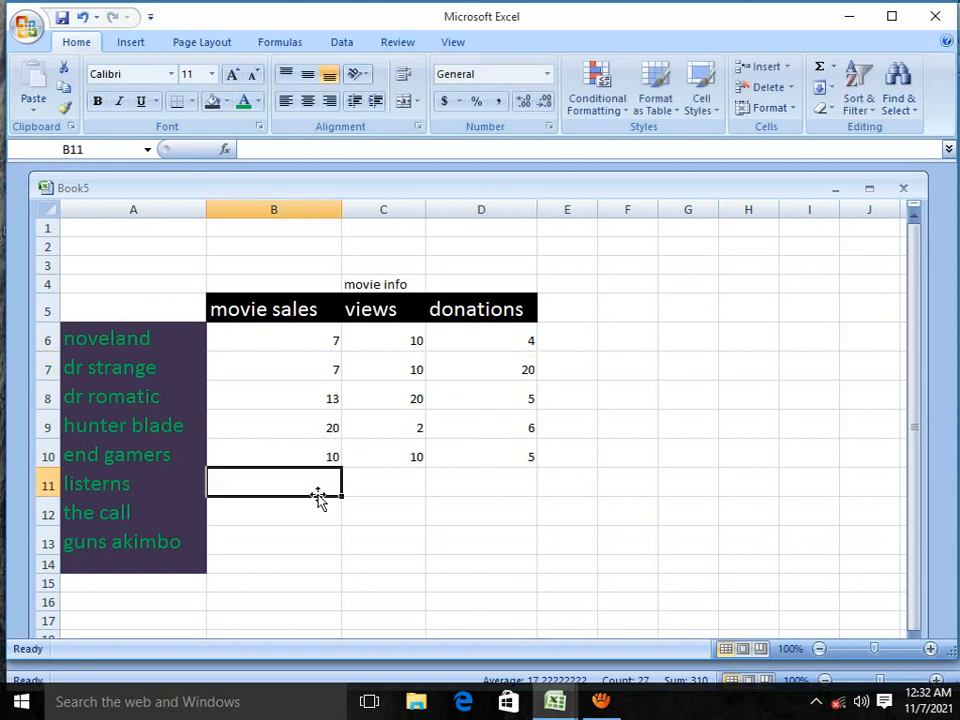
pyautogui.write('12')
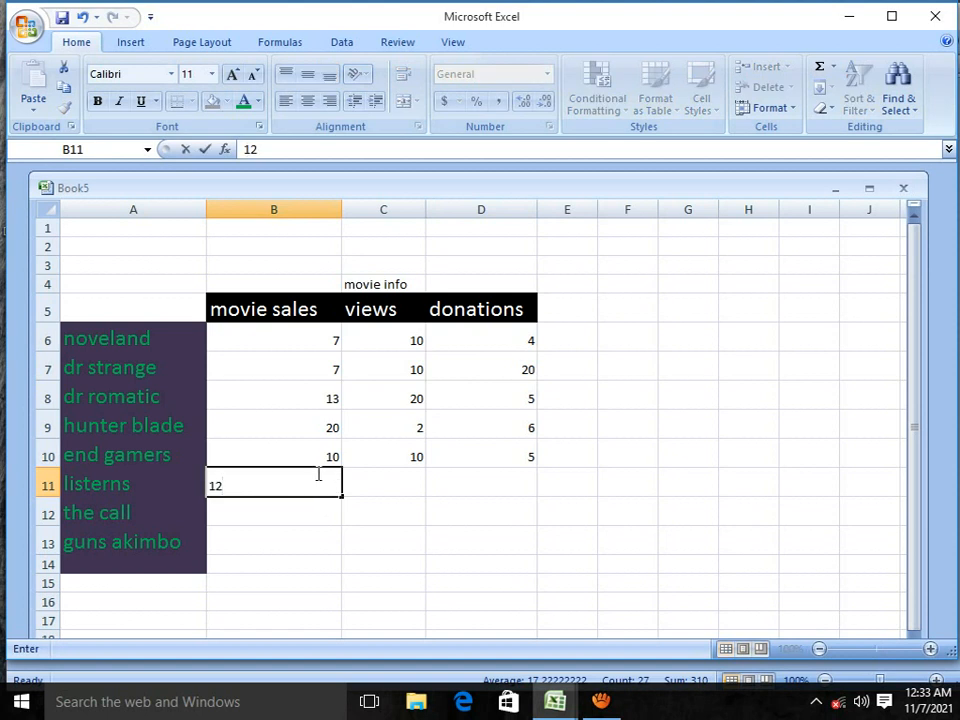
pyautogui.press('BackSpace')
pyautogui.press('BackSpace')
pyautogui.write('15')
pyautogui.click(288, 517)
pyautogui.write('5')
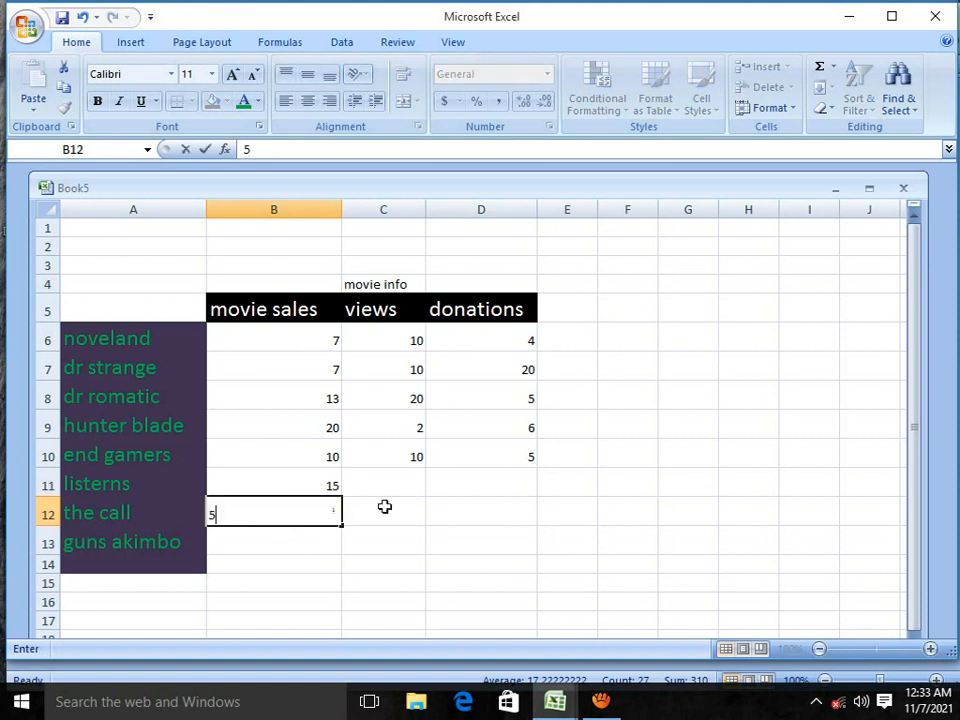
pyautogui.click(321, 541)
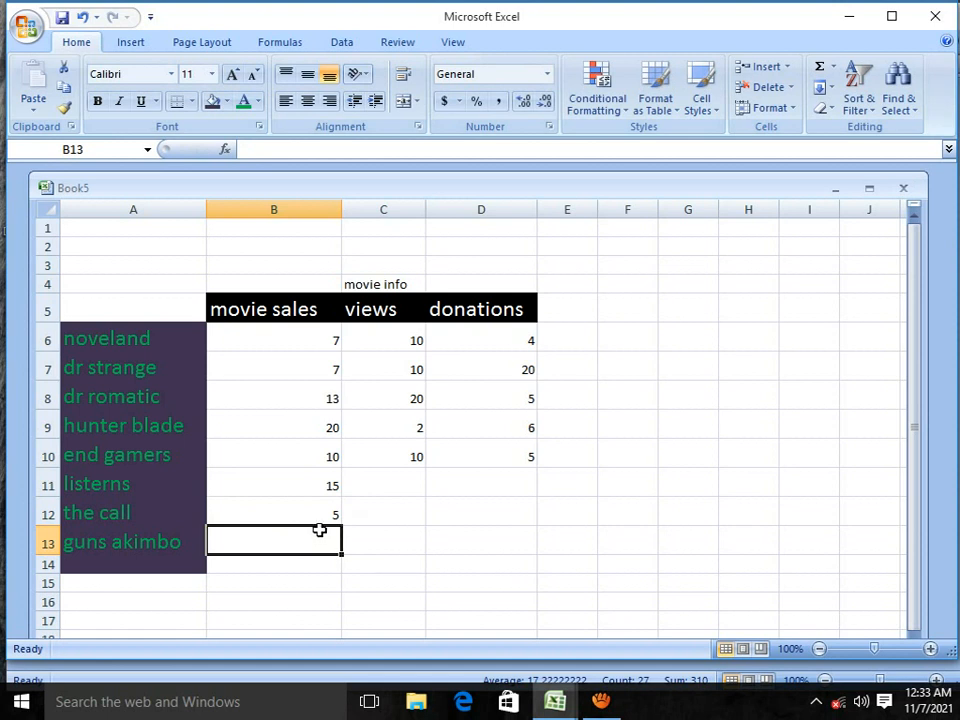
pyautogui.write('8')
# Step: Enter views of 10 for the call in C12 and 12 for listerns in C11, plus 3 donations for listerns in D11
pyautogui.click(407, 511)
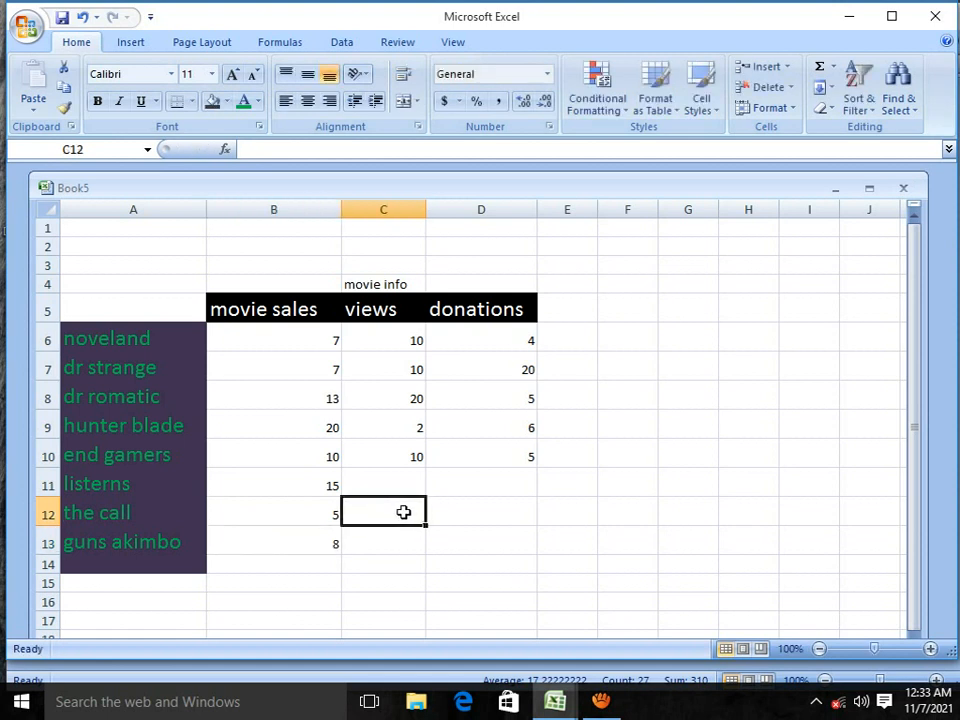
pyautogui.write('10')
pyautogui.click(405, 478)
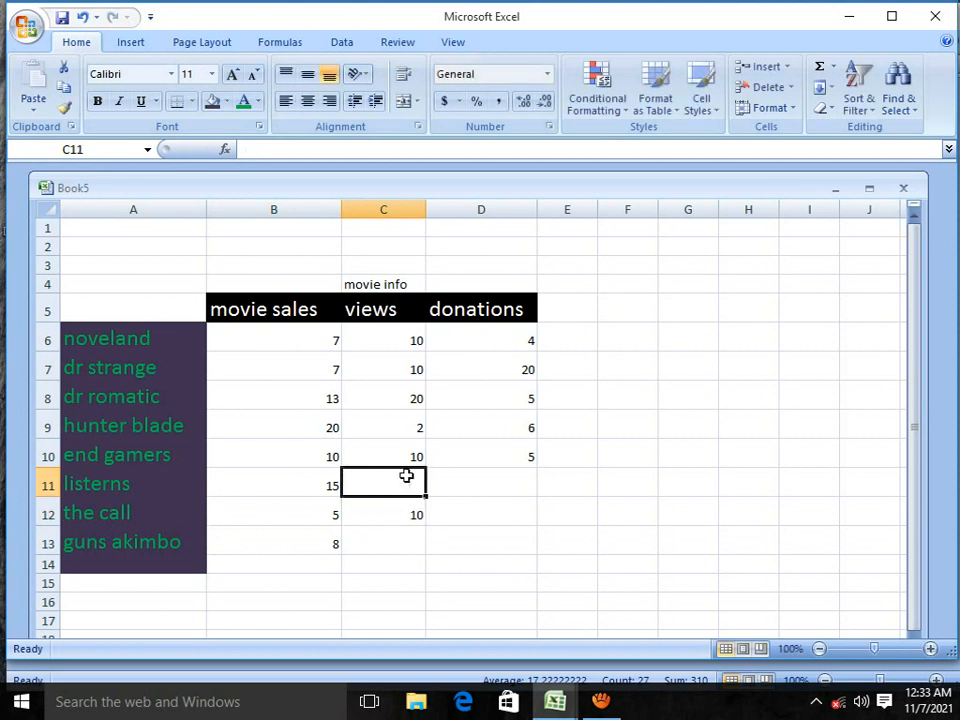
pyautogui.write('2')
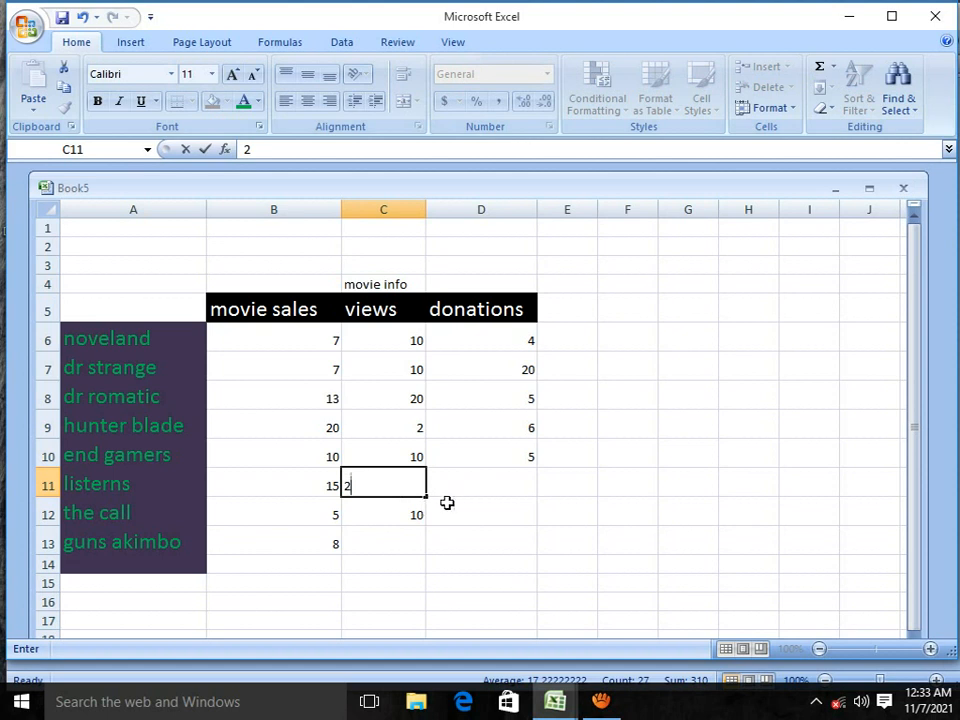
pyautogui.press('BackSpace')
pyautogui.write('12')
pyautogui.click(515, 477)
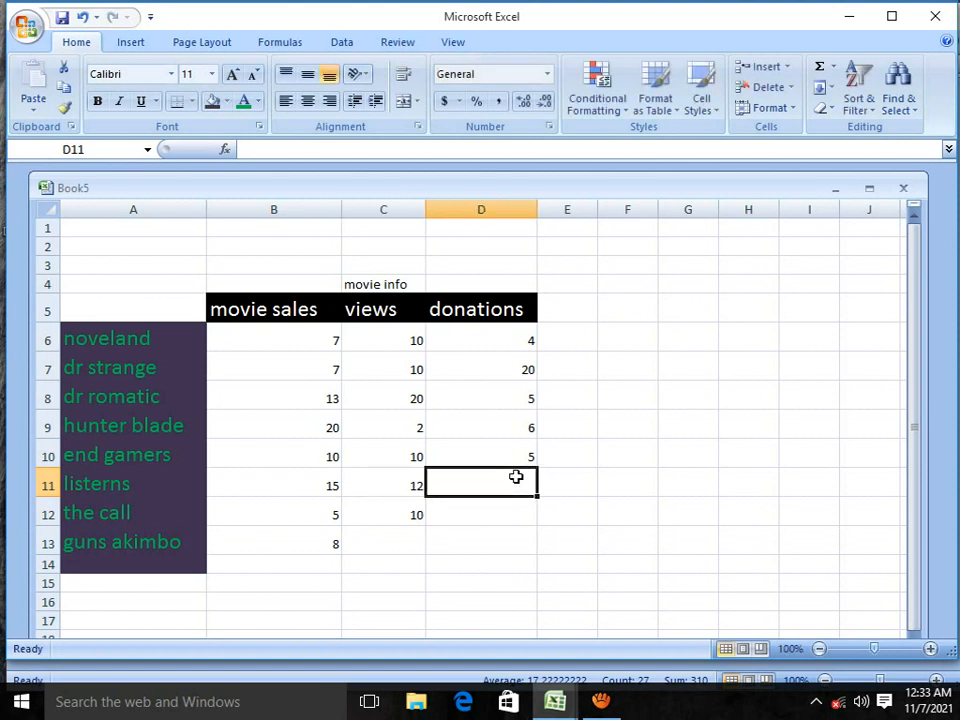
pyautogui.write('3')
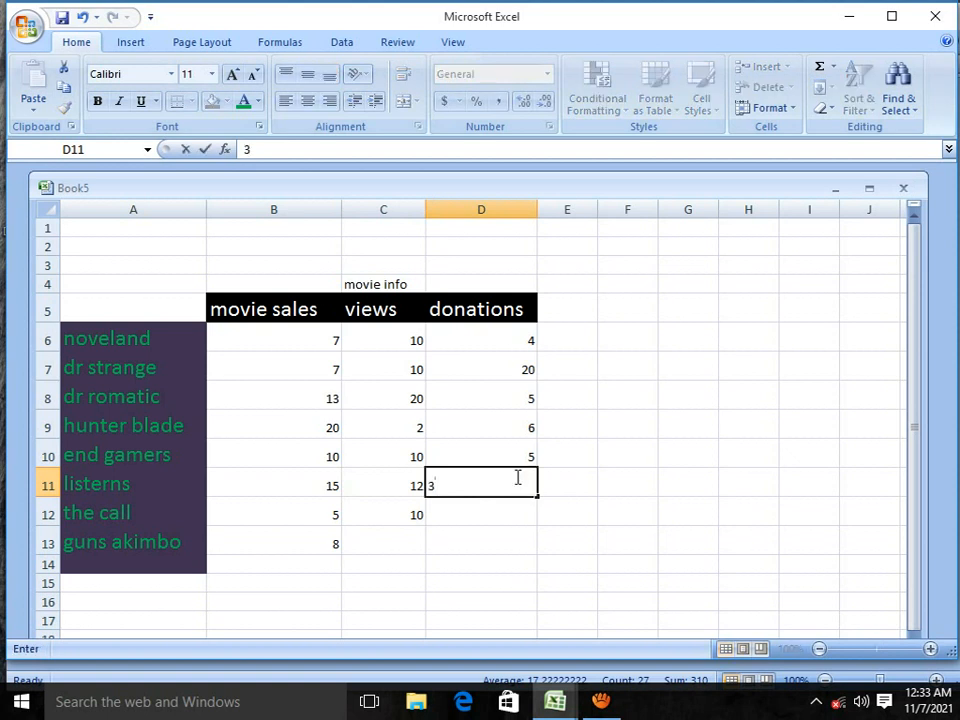
pyautogui.write('0')
# Step: Complete the donations in D11:D13 with 30, 11 and 20, and enter 4 views for guns akimbo in C13
pyautogui.click(471, 511)
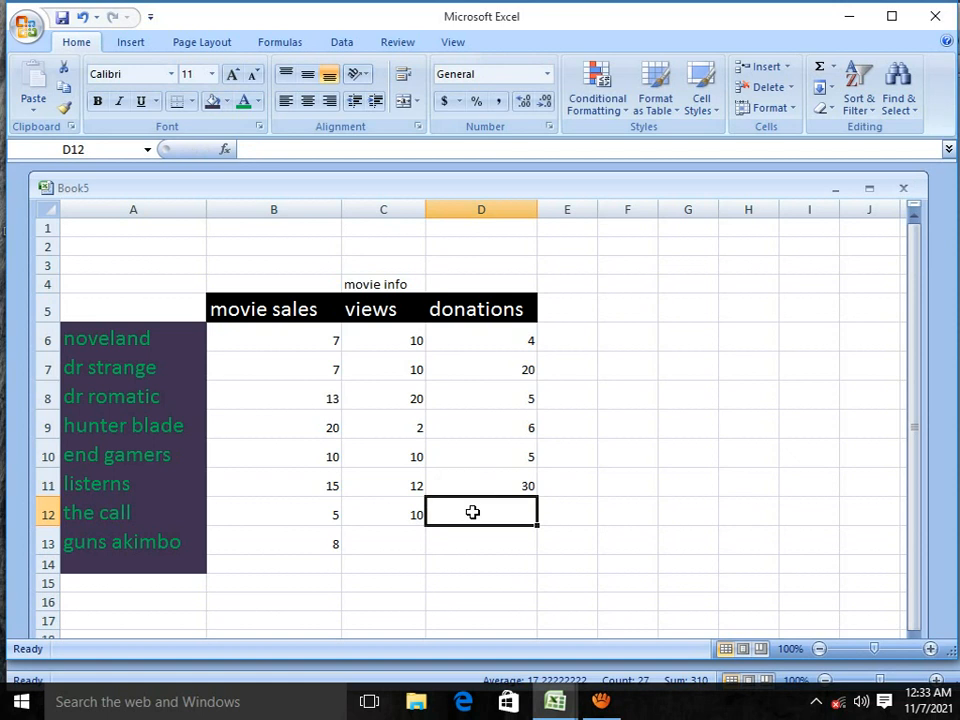
pyautogui.write('1')
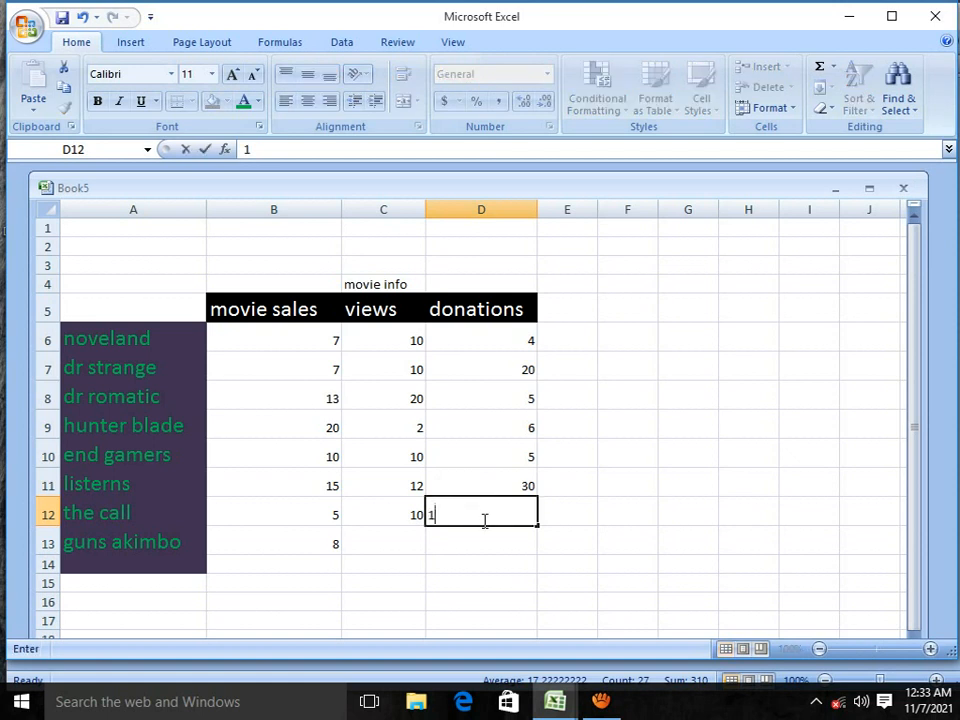
pyautogui.write('1')
pyautogui.click(443, 546)
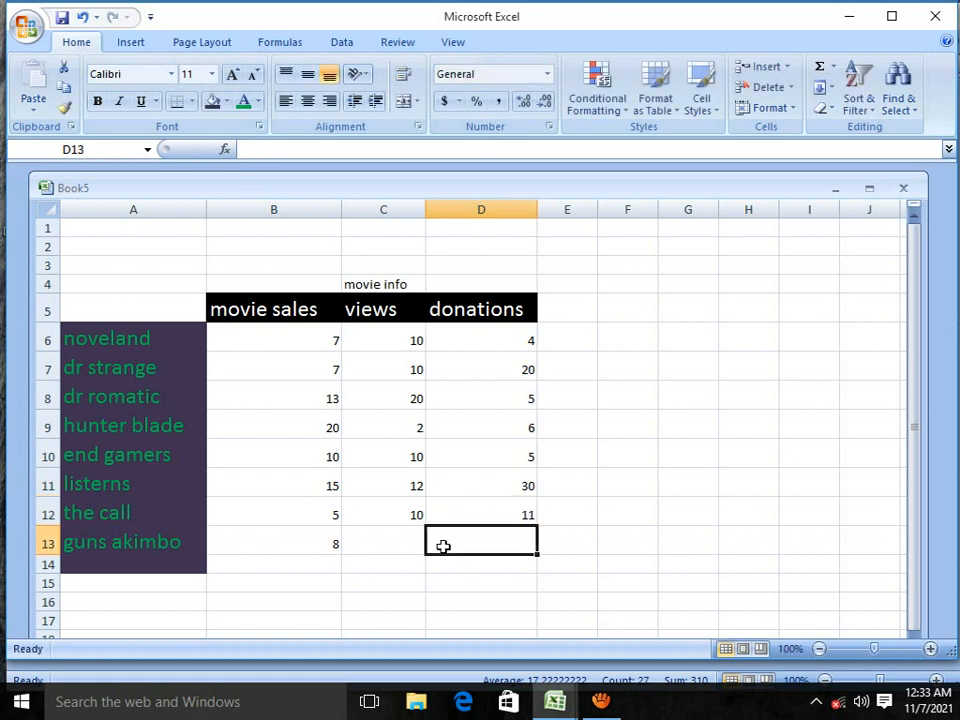
pyautogui.write('20')
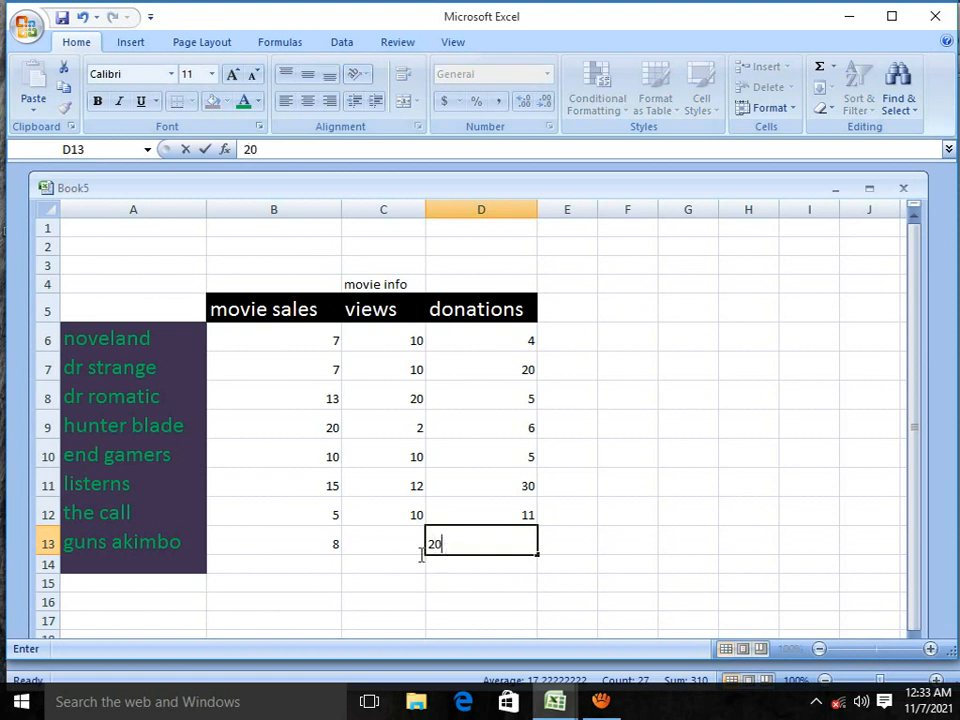
pyautogui.click(393, 546)
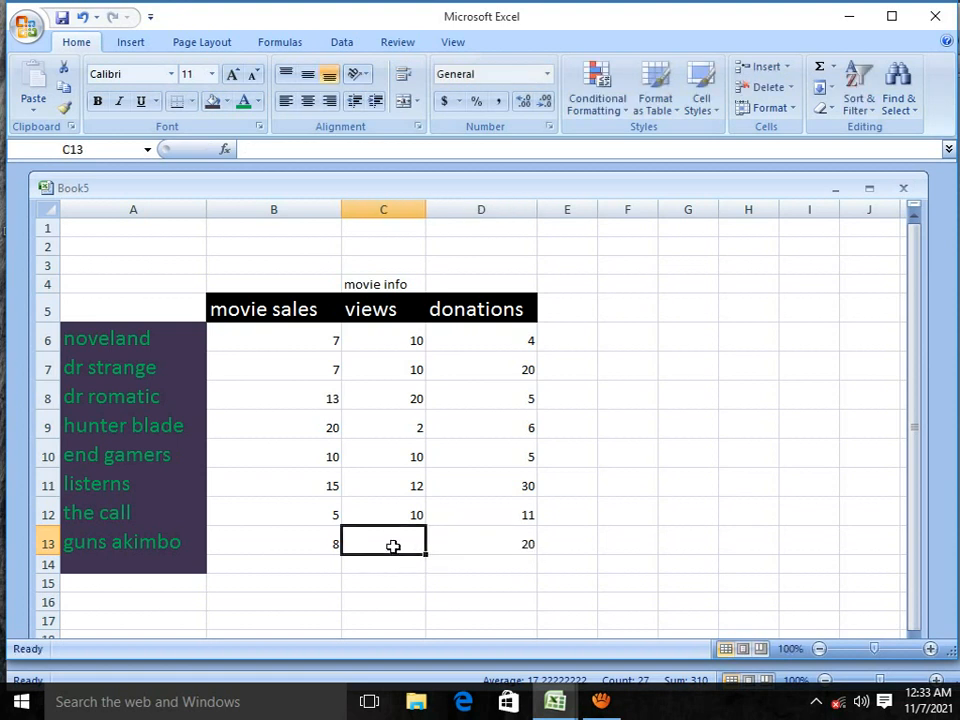
pyautogui.write('4')
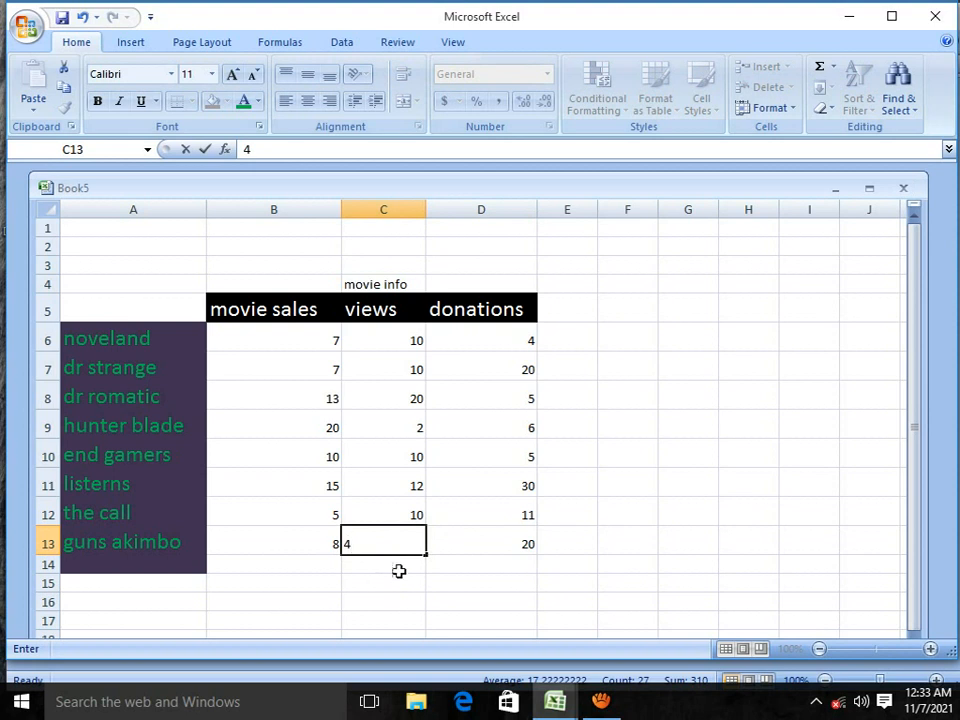
# Step: Enlarge the figures in B6:D13 to font size 22
pyautogui.moveTo(308, 338); pyautogui.dragTo(461, 540)
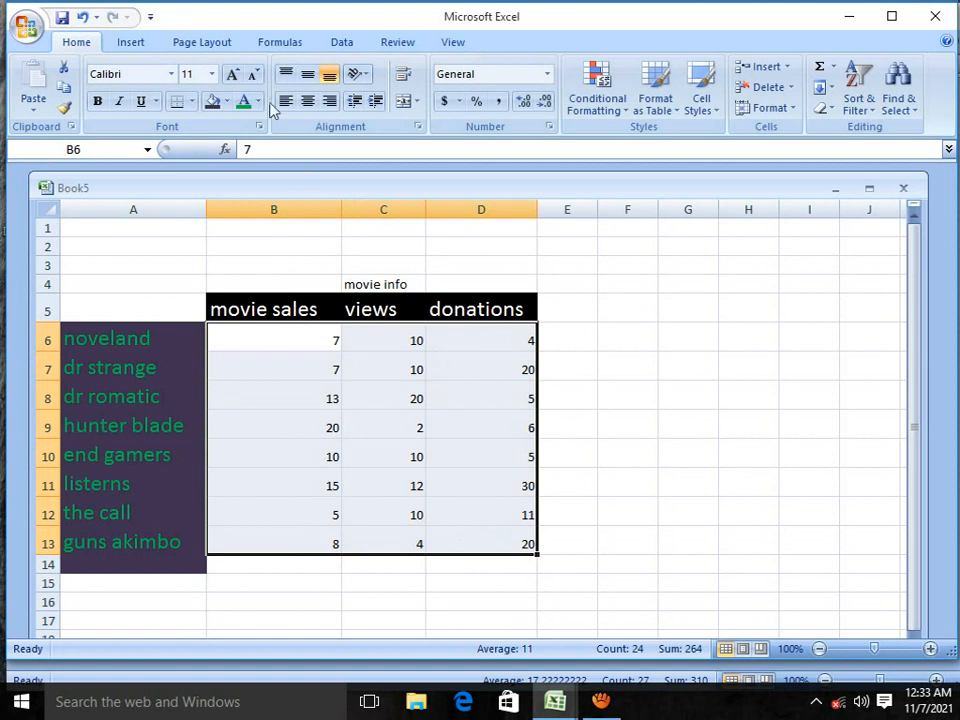
pyautogui.click(232, 75)
pyautogui.click(232, 75)
pyautogui.click(232, 75)
pyautogui.click(232, 75)
pyautogui.click(232, 75)
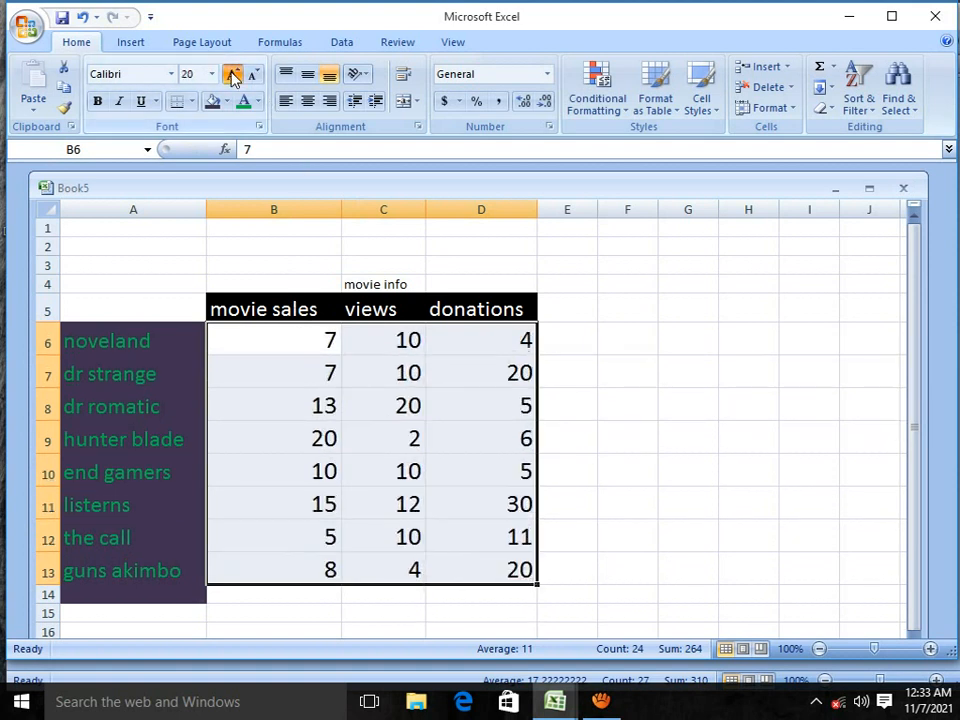
pyautogui.click(232, 75)
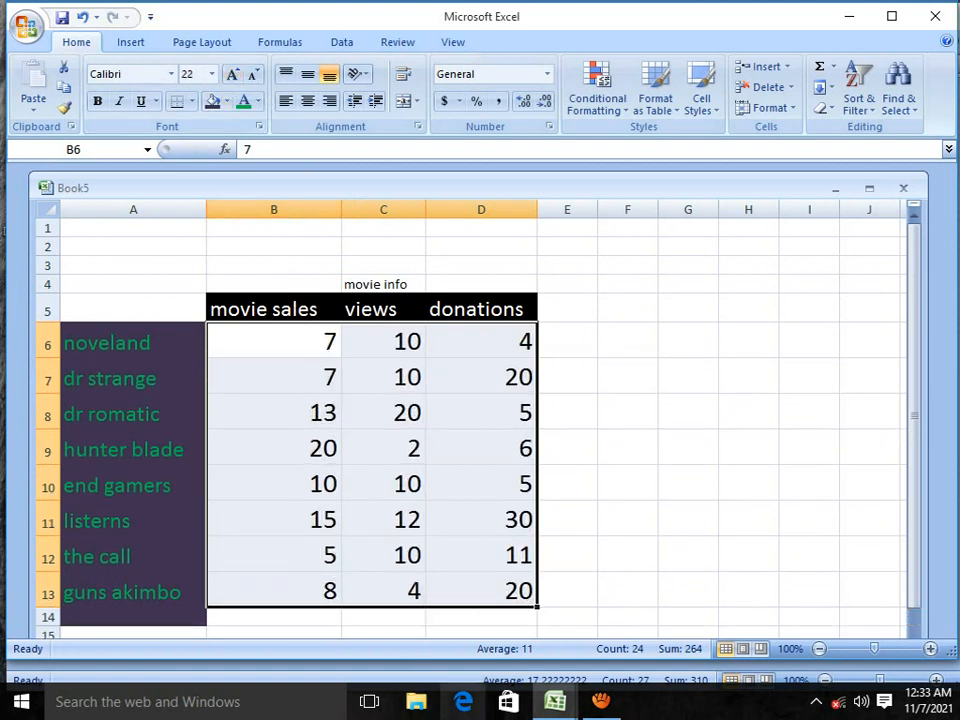
# Step: Enlarge the movie info title in C4 to font size 16 and widen column C to fit it
pyautogui.click(392, 284)
pyautogui.click(233, 76)
pyautogui.click(233, 76)
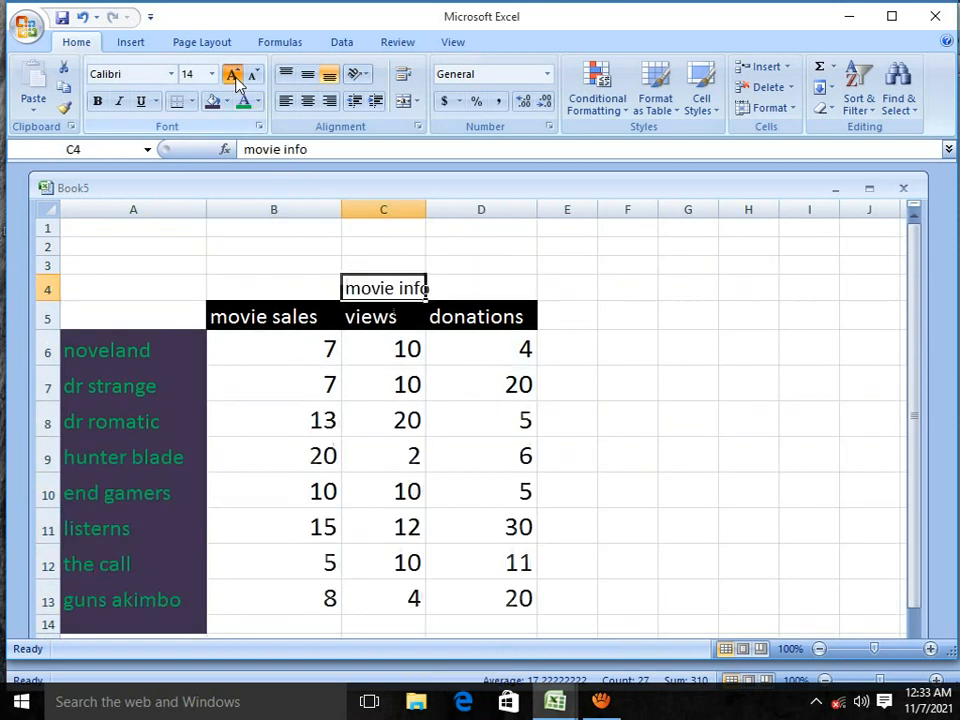
pyautogui.click(233, 76)
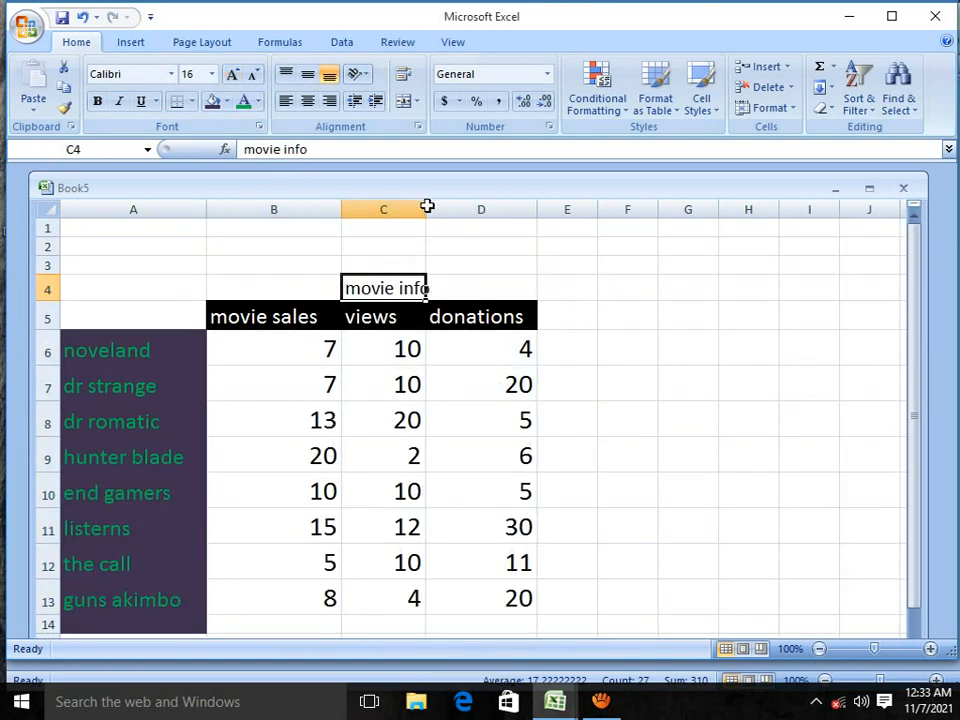
pyautogui.moveTo(429, 207); pyautogui.dragTo(444, 207)
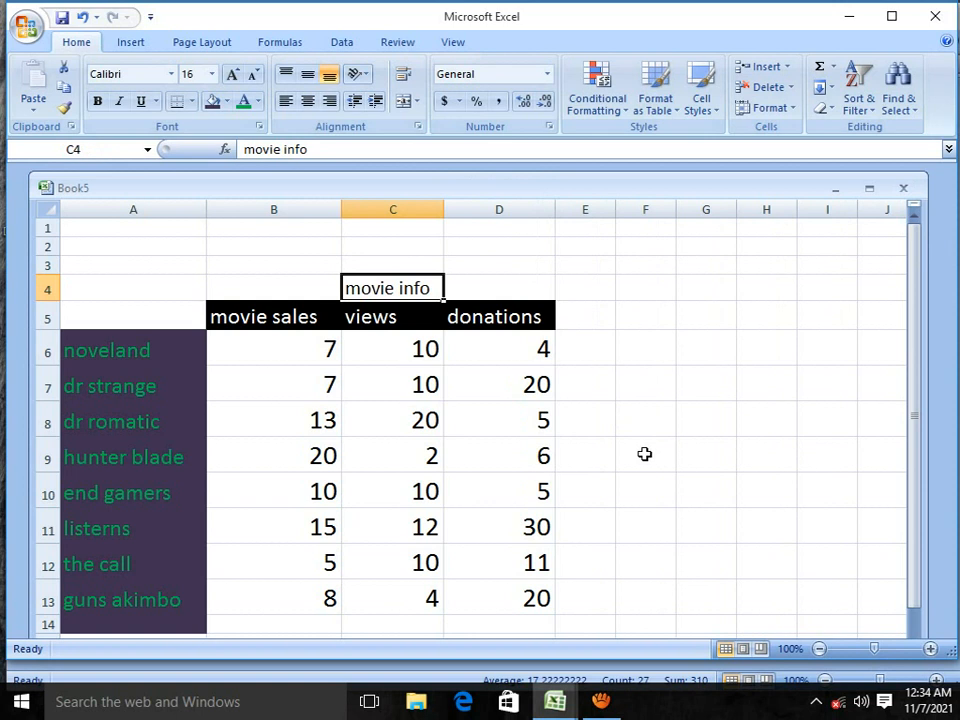
# Step: Reduce the text of the whole table in A5:D13 to font size 10
pyautogui.scroll(-2, 446, 486)
pyautogui.scroll(1, 429, 508)
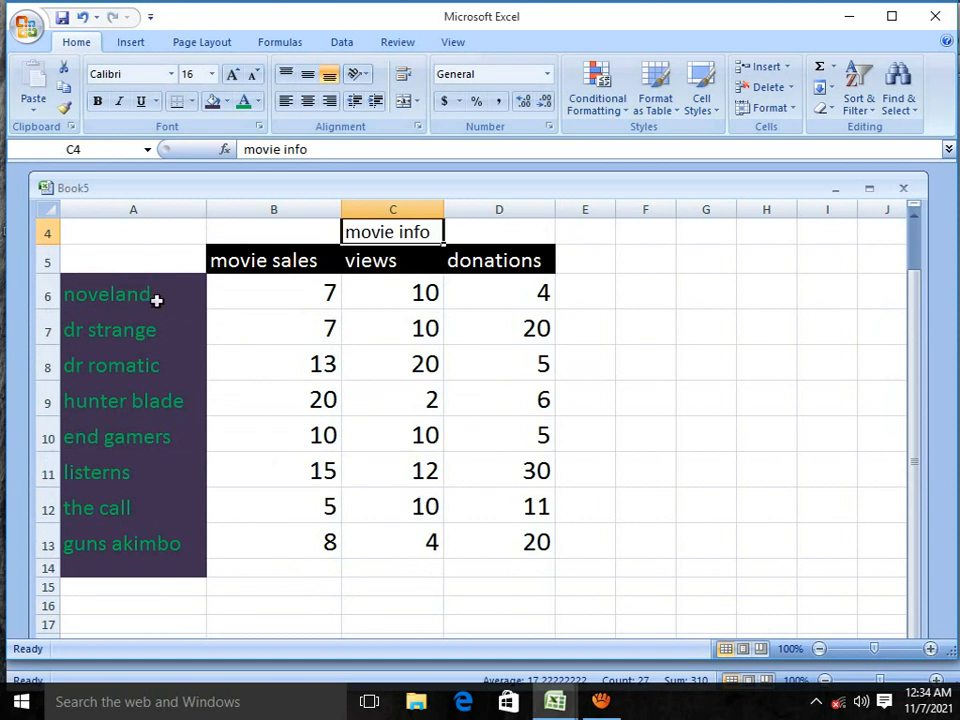
pyautogui.moveTo(86, 249); pyautogui.dragTo(509, 541)
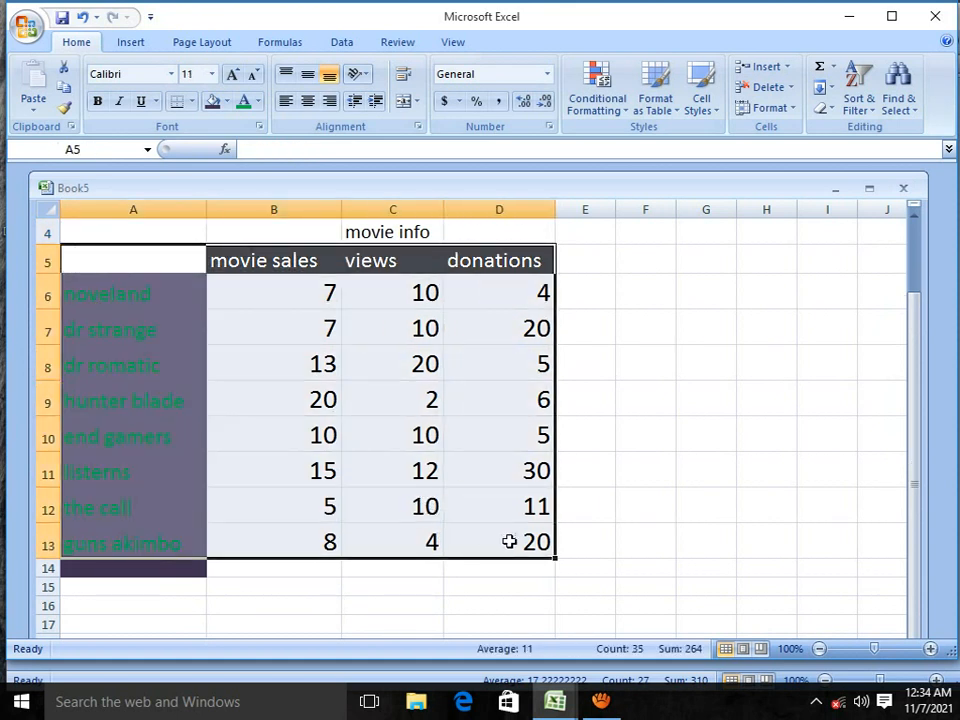
pyautogui.click(252, 76)
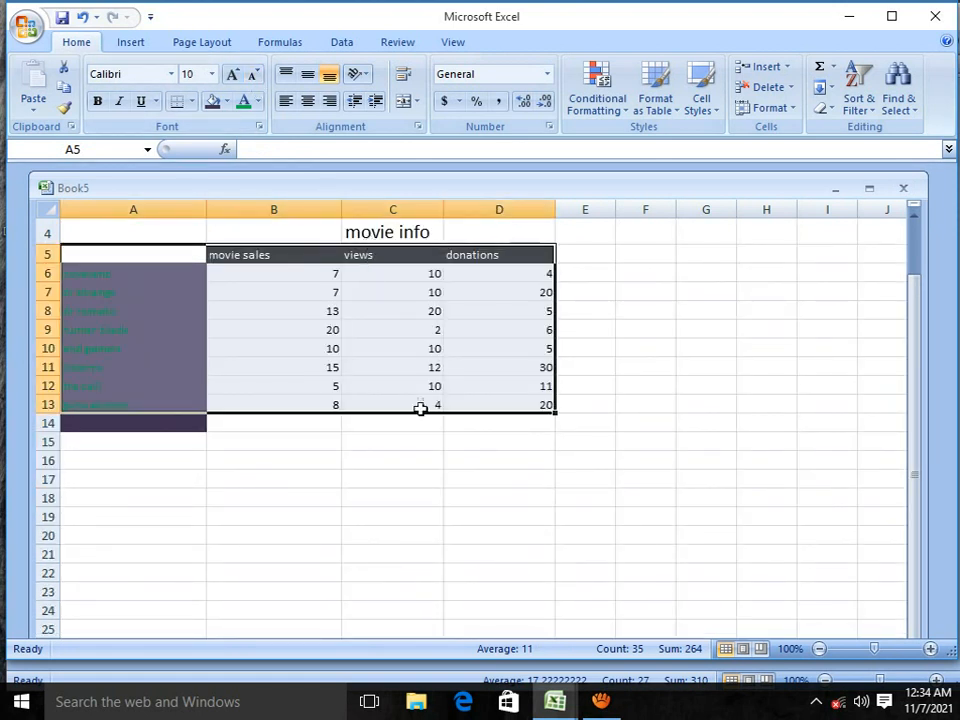
pyautogui.click(176, 480)
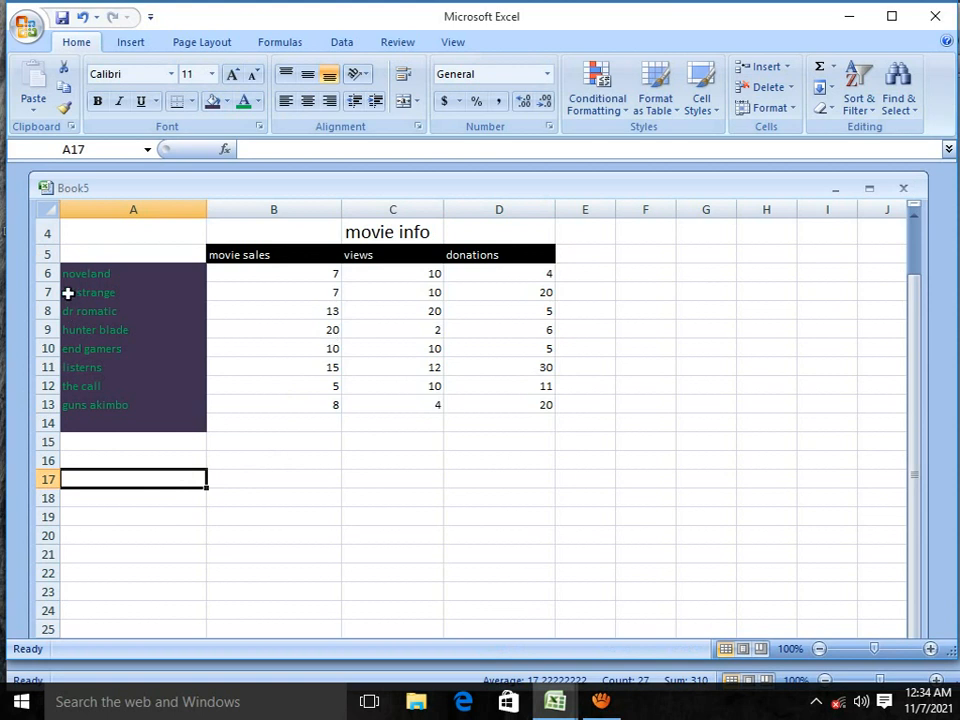
# Step: Insert a basic 2-D area chart from the table data in A5:D13
pyautogui.moveTo(69, 244); pyautogui.dragTo(495, 407)
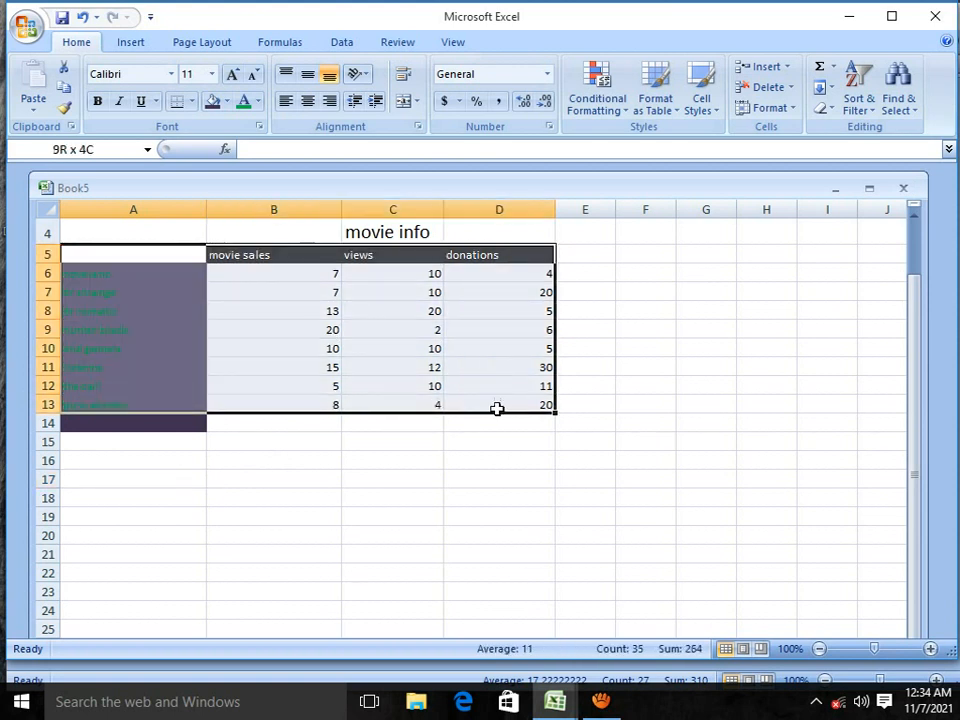
pyautogui.click(144, 47)
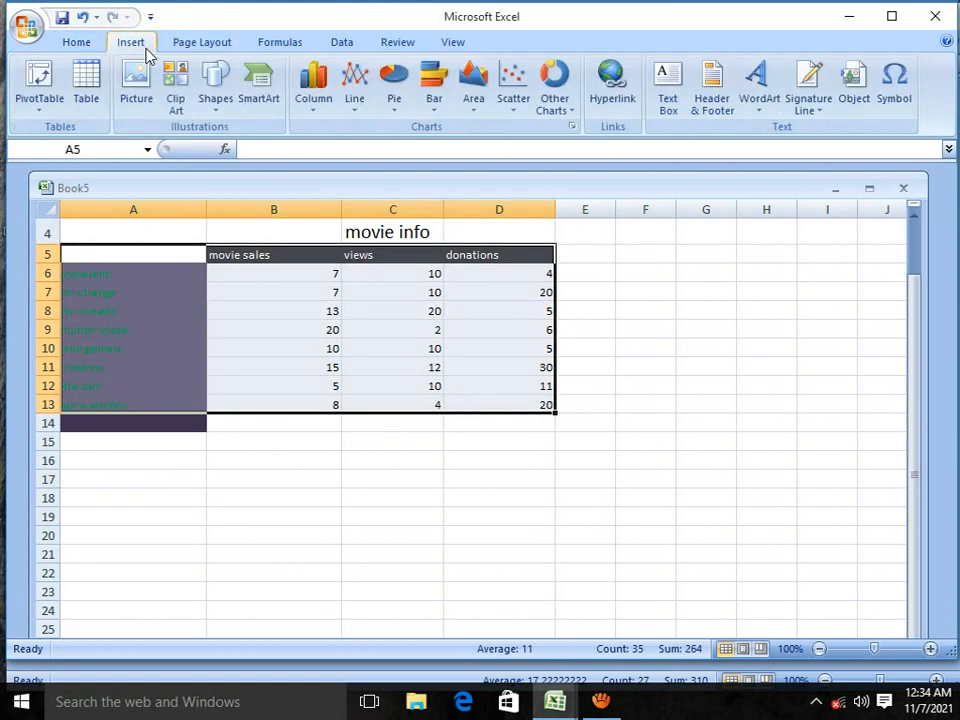
pyautogui.click(475, 108)
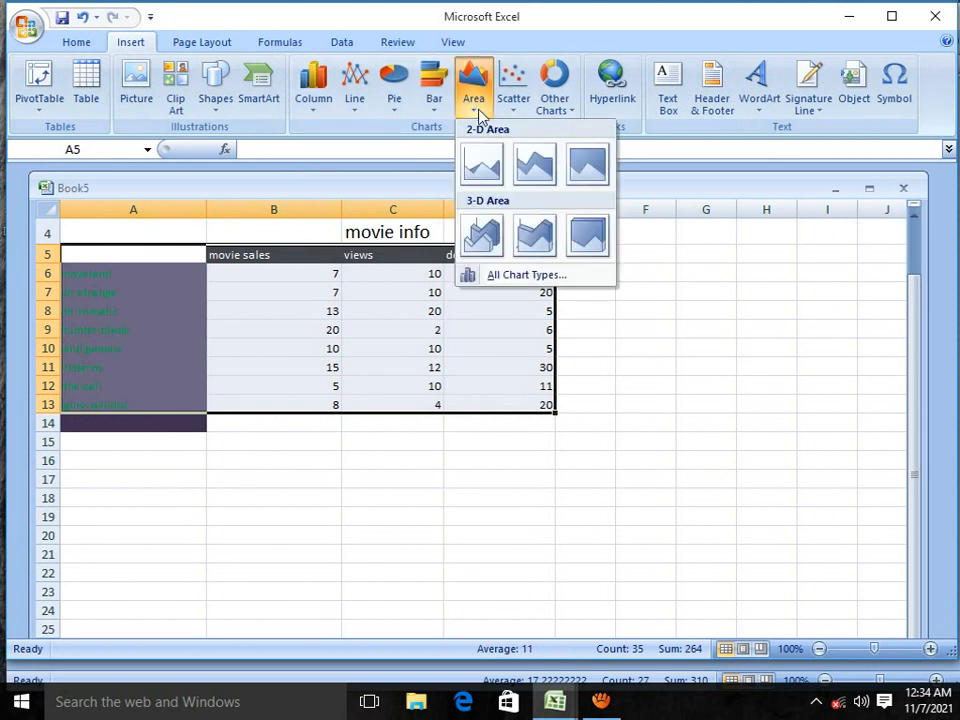
pyautogui.click(483, 165)
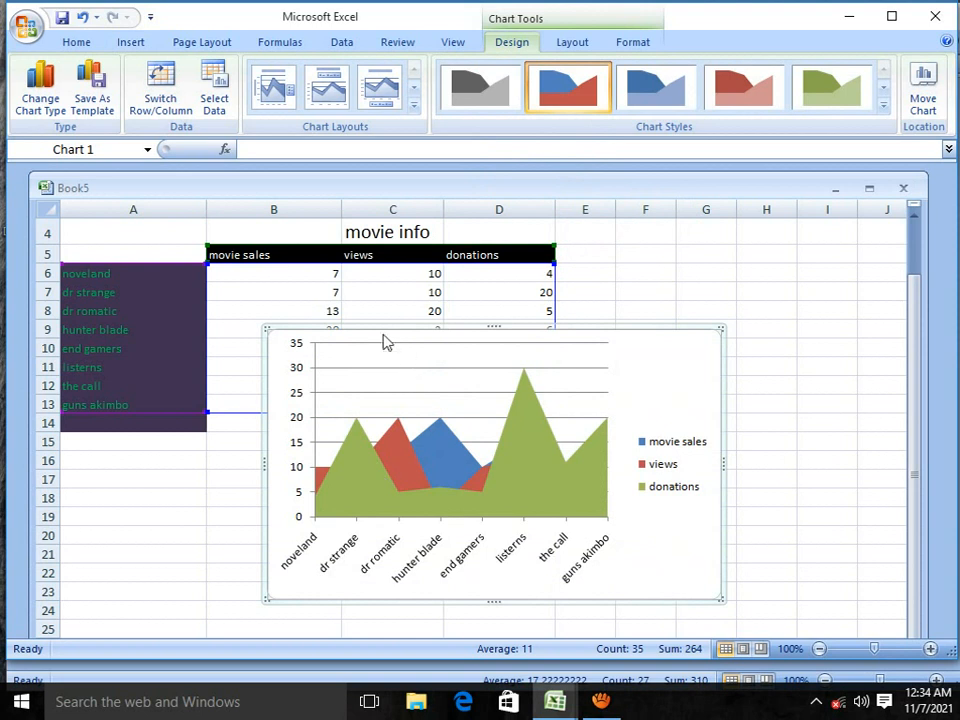
# Step: Move the area chart below the table and enlarge it to span columns A to I and rows 15 to 30
pyautogui.moveTo(381, 333); pyautogui.dragTo(223, 452)
pyautogui.scroll(-1, 532, 440)
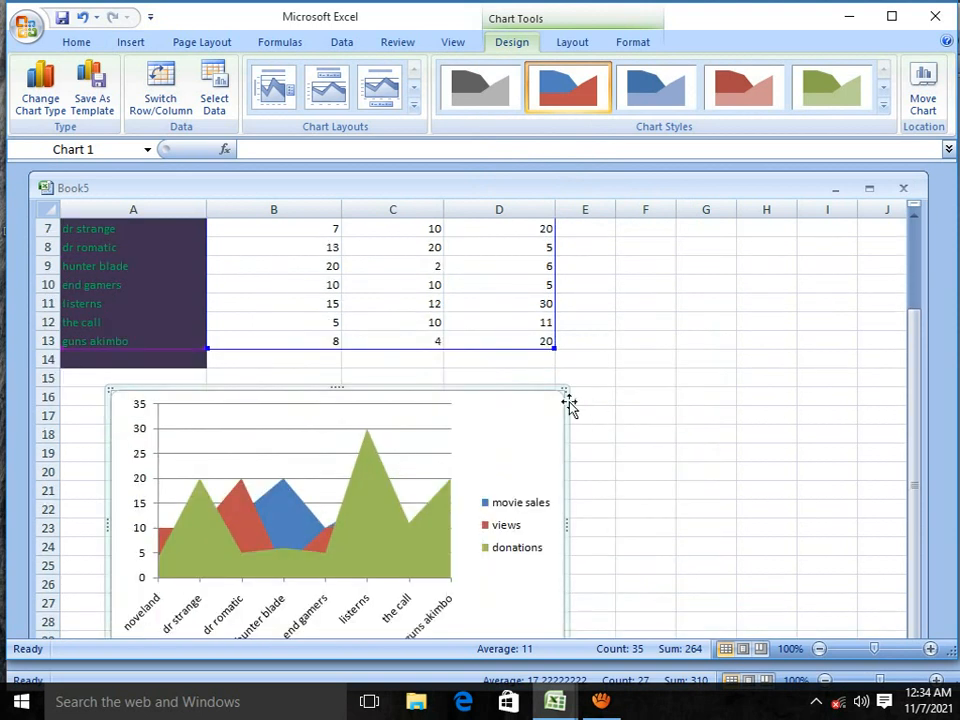
pyautogui.moveTo(568, 390); pyautogui.dragTo(858, 395)
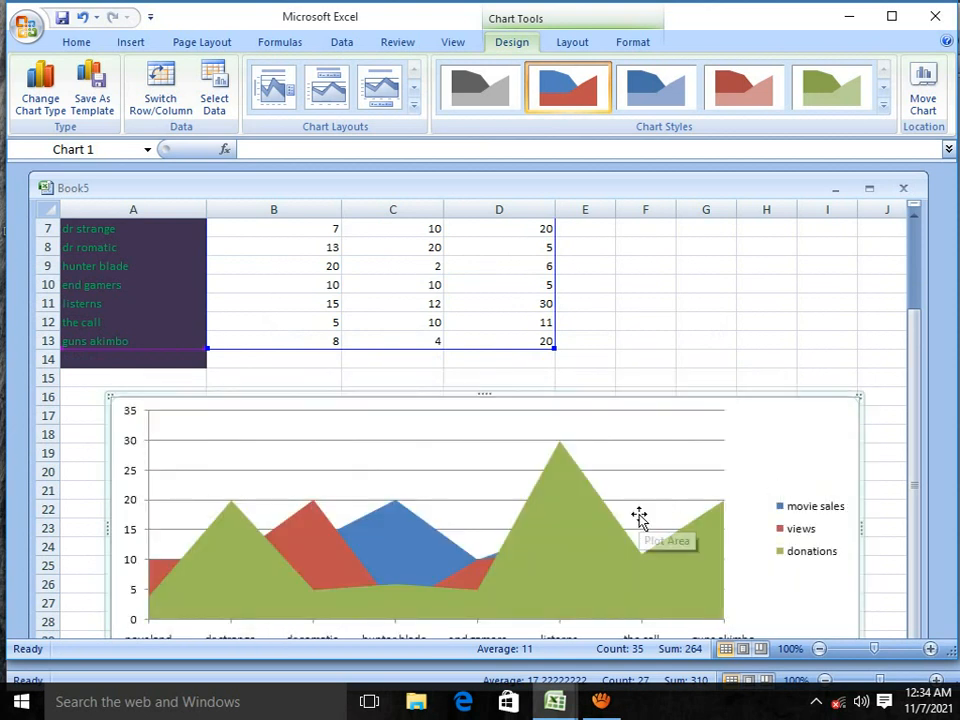
pyautogui.scroll(-1, 639, 516)
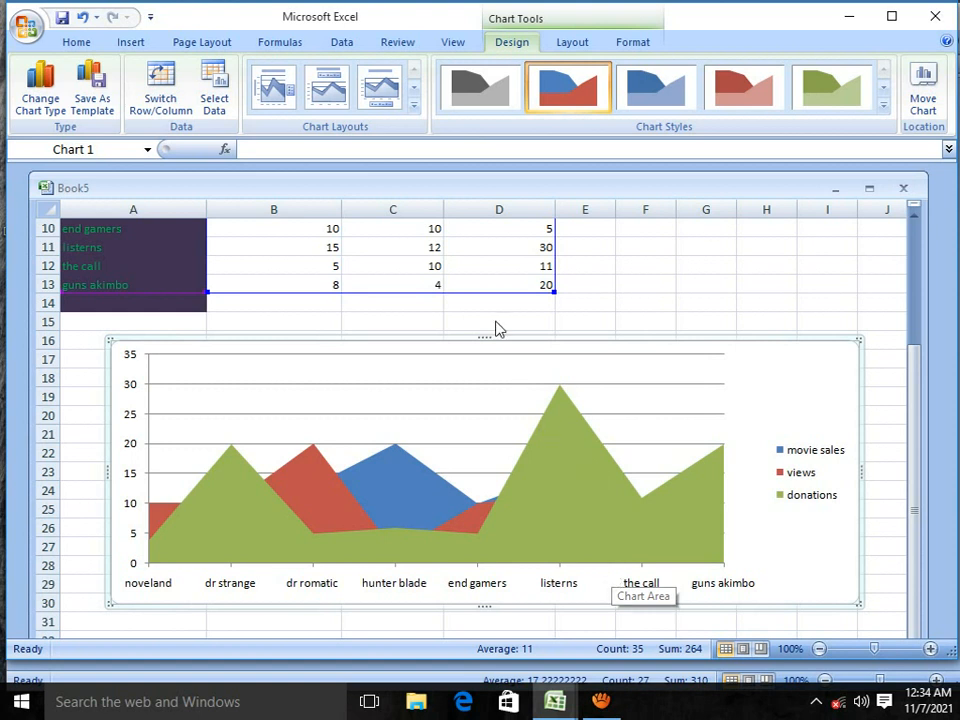
pyautogui.moveTo(481, 330); pyautogui.dragTo(475, 318)
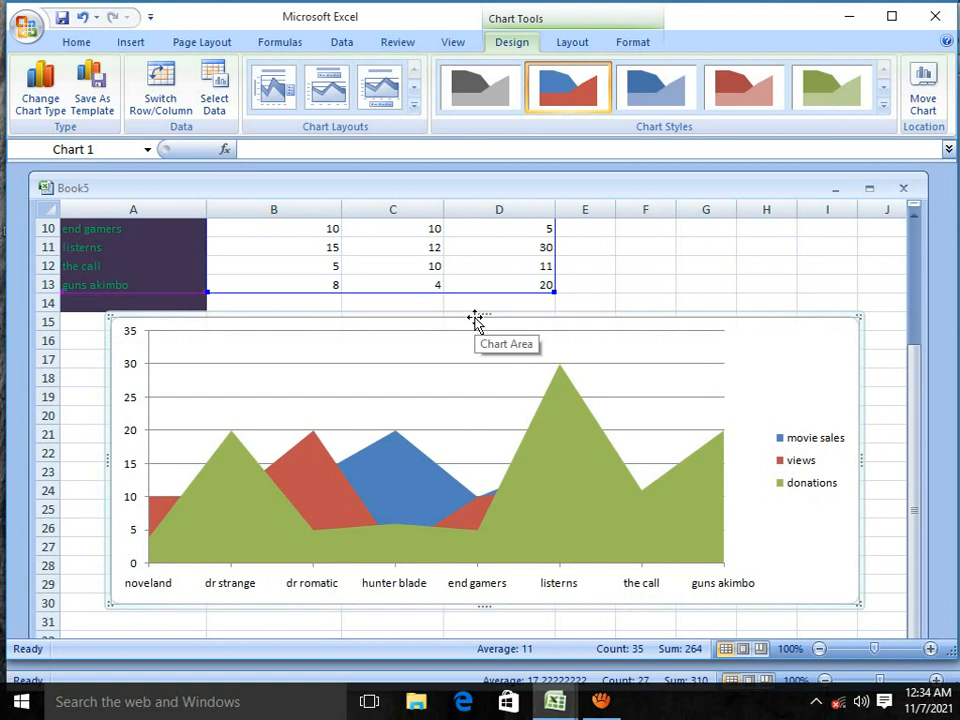